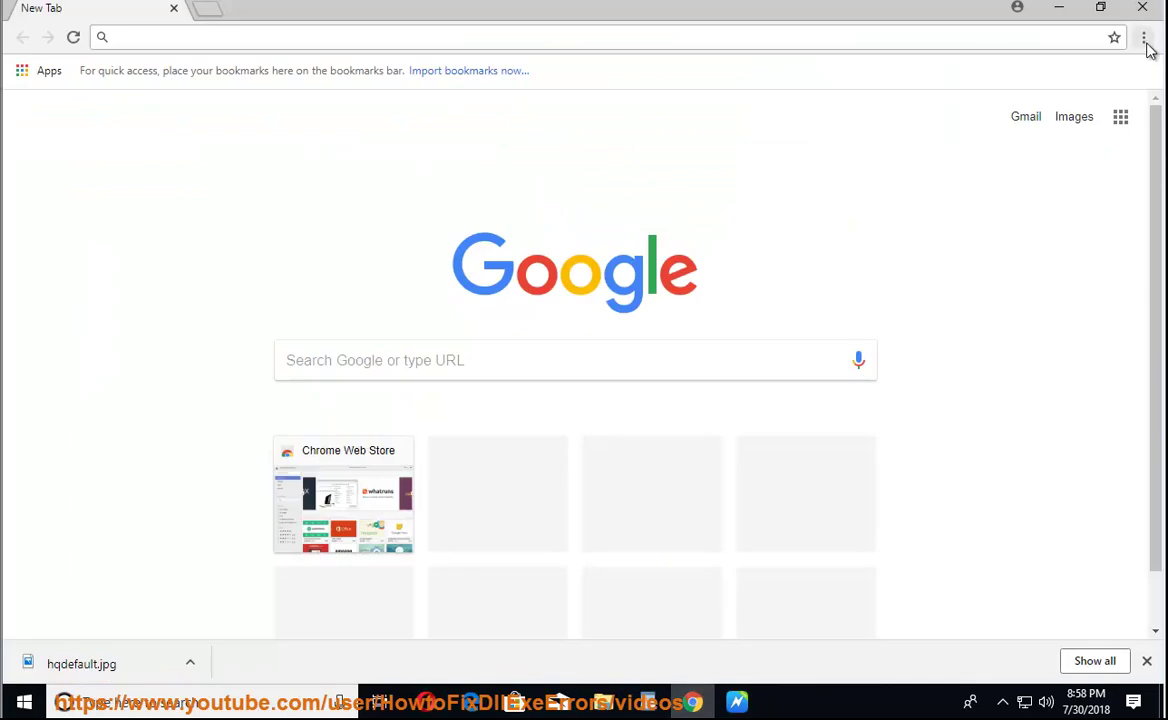
Search Chrome settings for 'star' to show On startup set to open the New Tab page.
left_click(1143, 40)
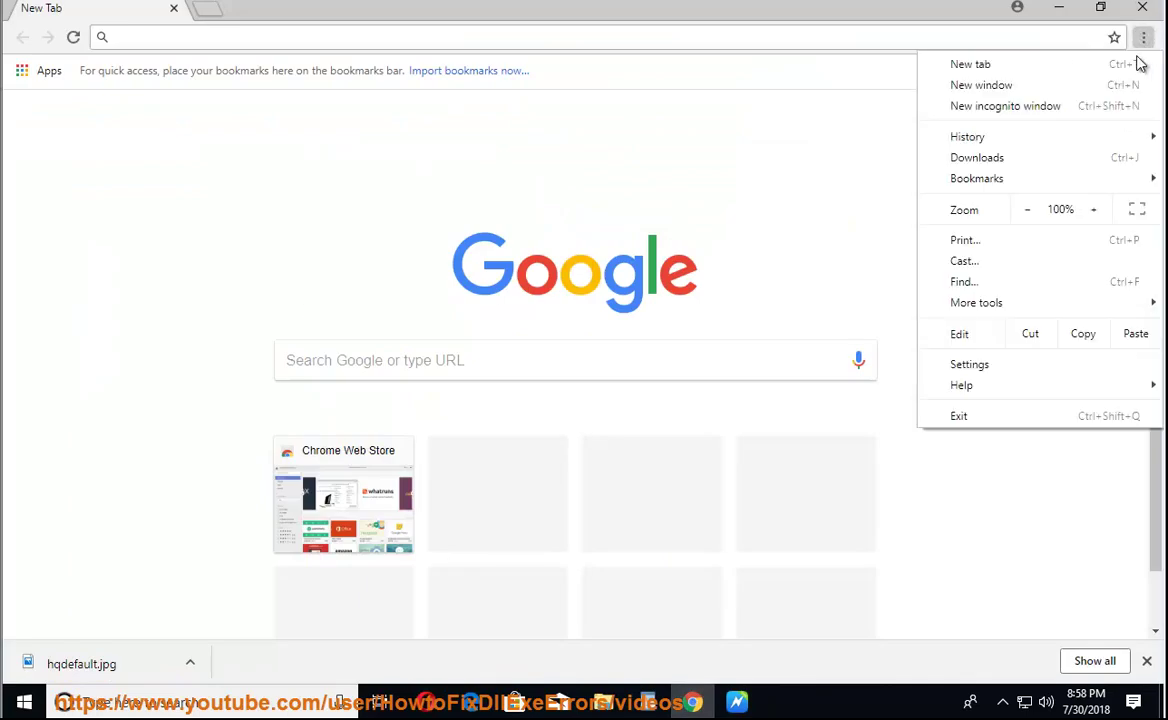
left_click(1010, 368)
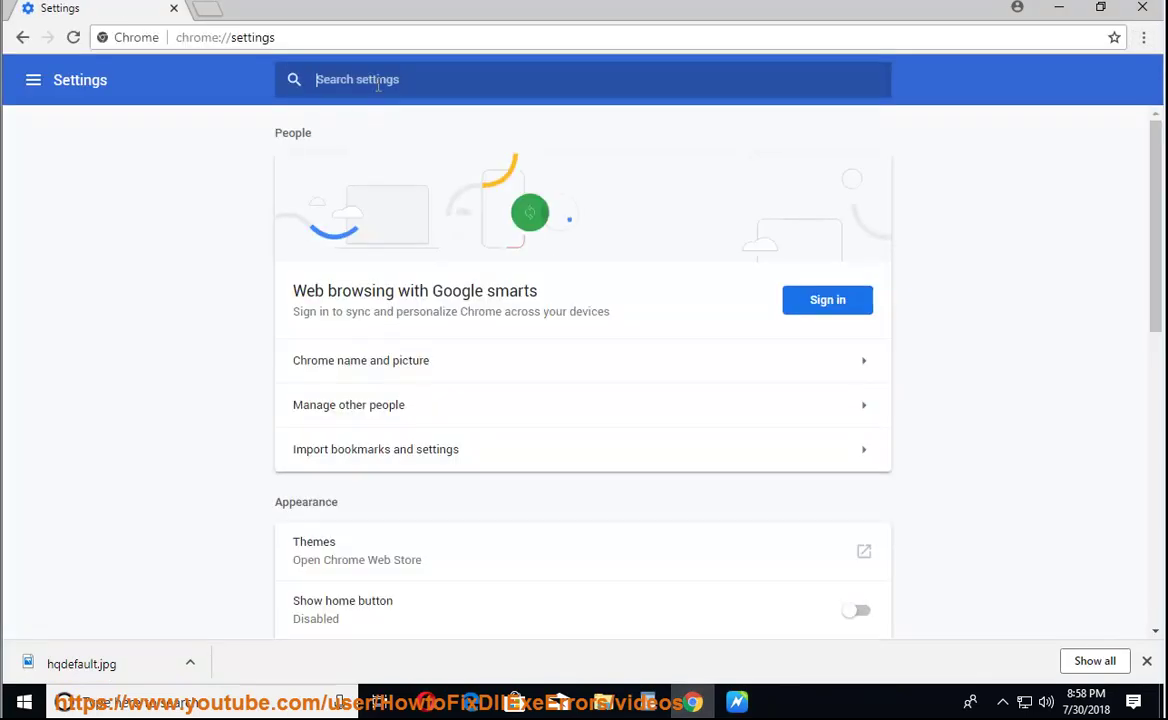
left_click(374, 79)
type("start")
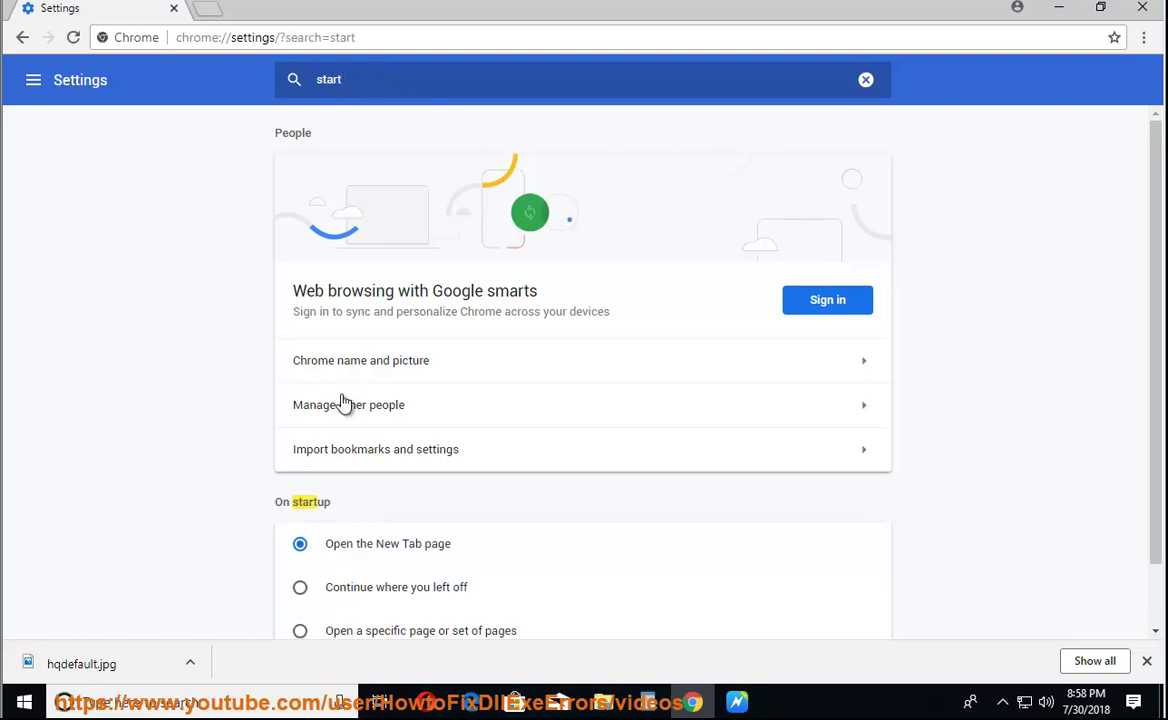
scroll(343, 402, "down", 1)
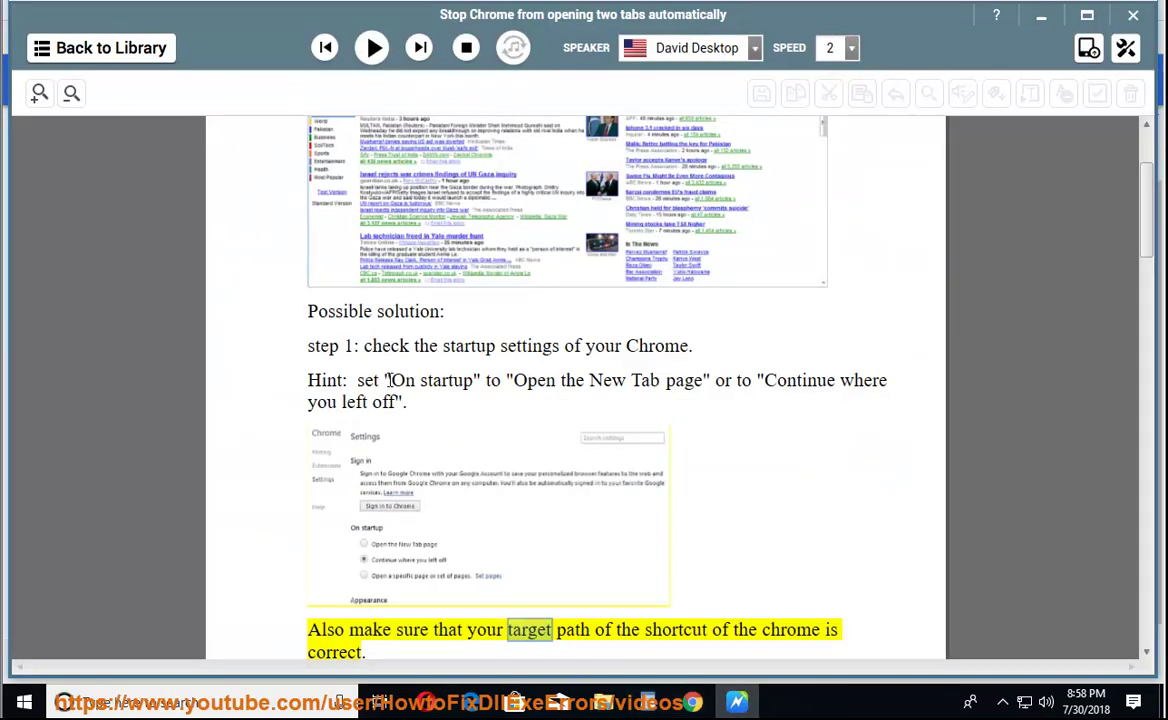
Highlight 'On startup' and 'Open the New Tab page', read aloud to step 2, and mark 'target path of'.
left_click_drag(386, 380, 471, 378)
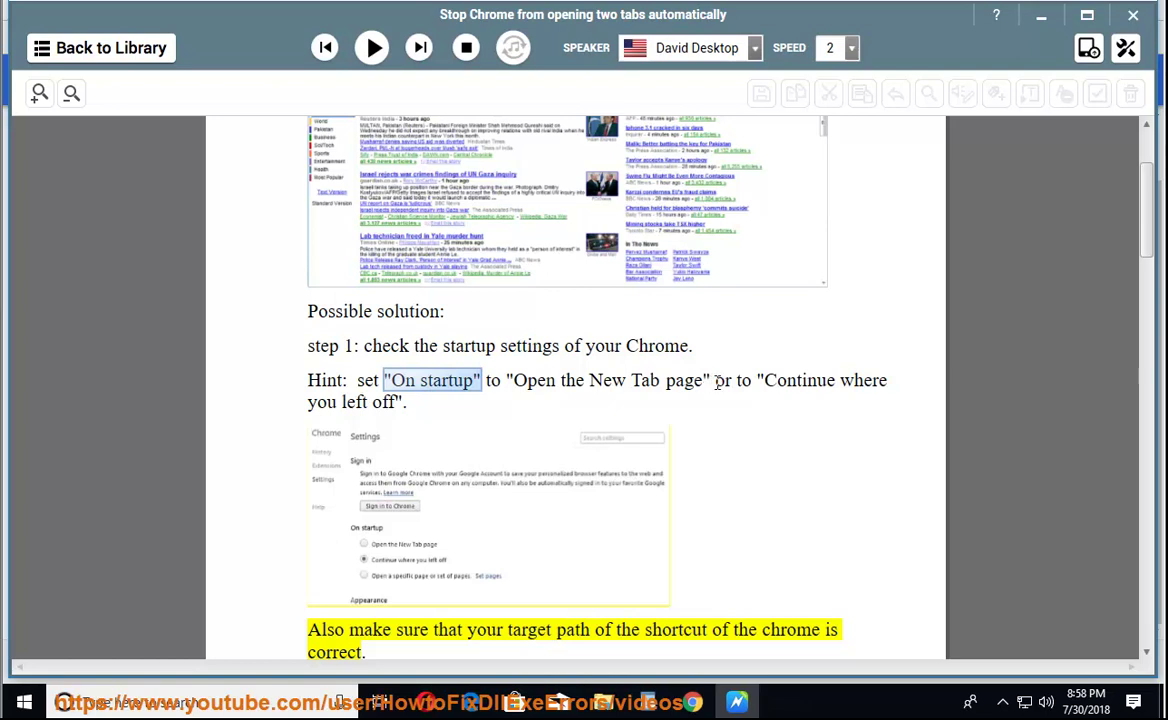
left_click_drag(716, 383, 512, 383)
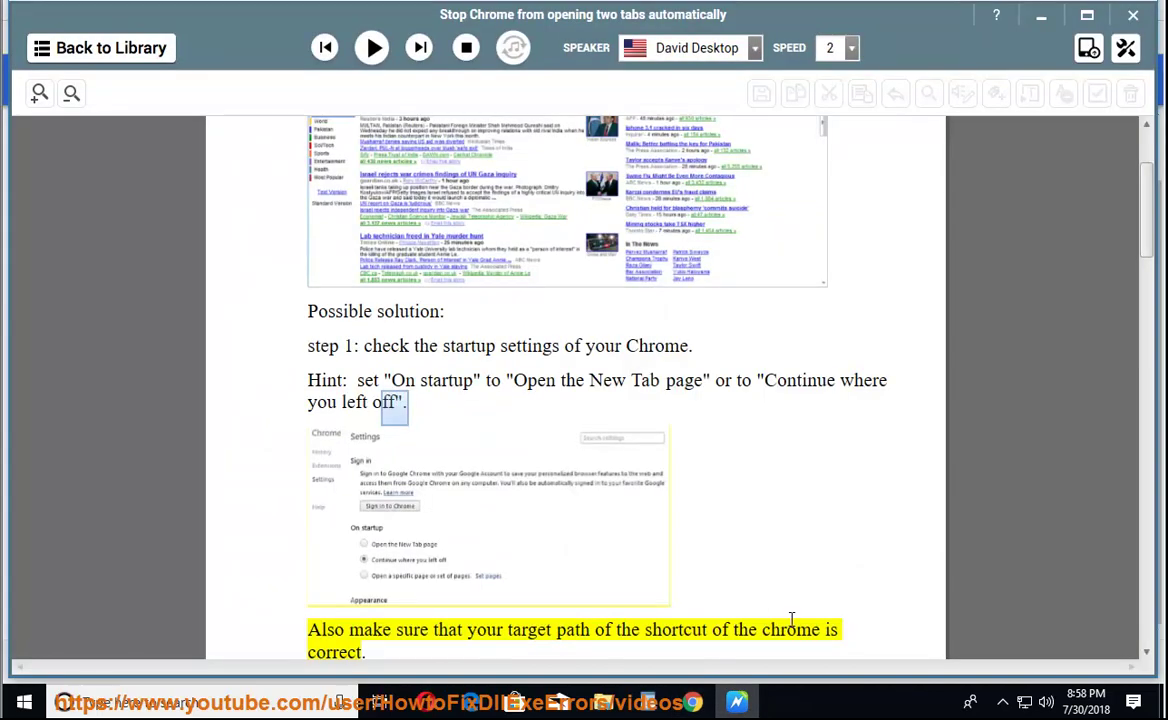
left_click(372, 50)
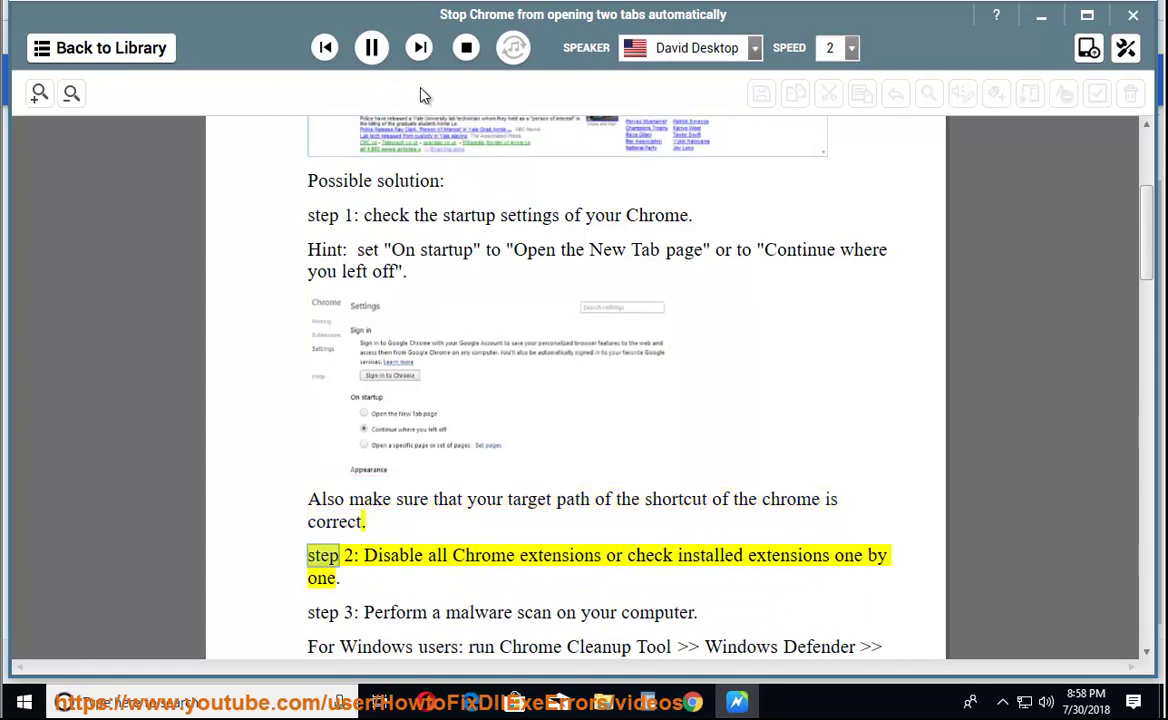
left_click(372, 48)
left_click_drag(606, 499, 508, 498)
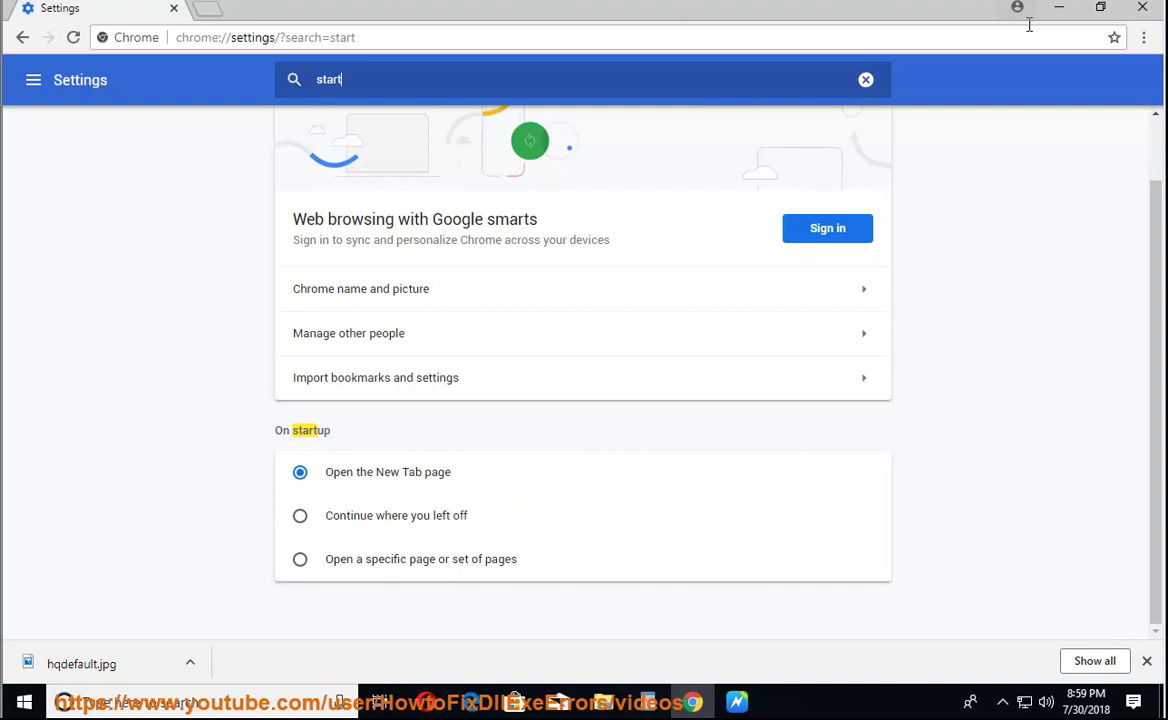
Inspect the Google Chrome desktop shortcut's Target and Start in paths, then close Properties unchanged.
left_click(1060, 9)
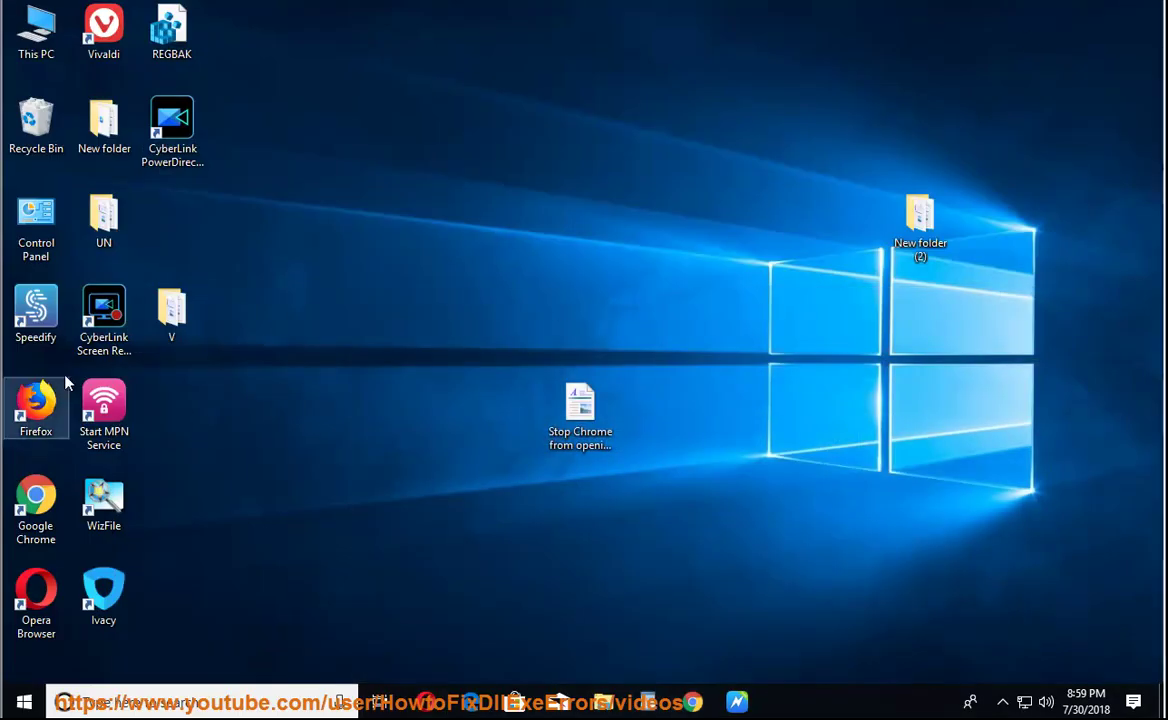
right_click(37, 511)
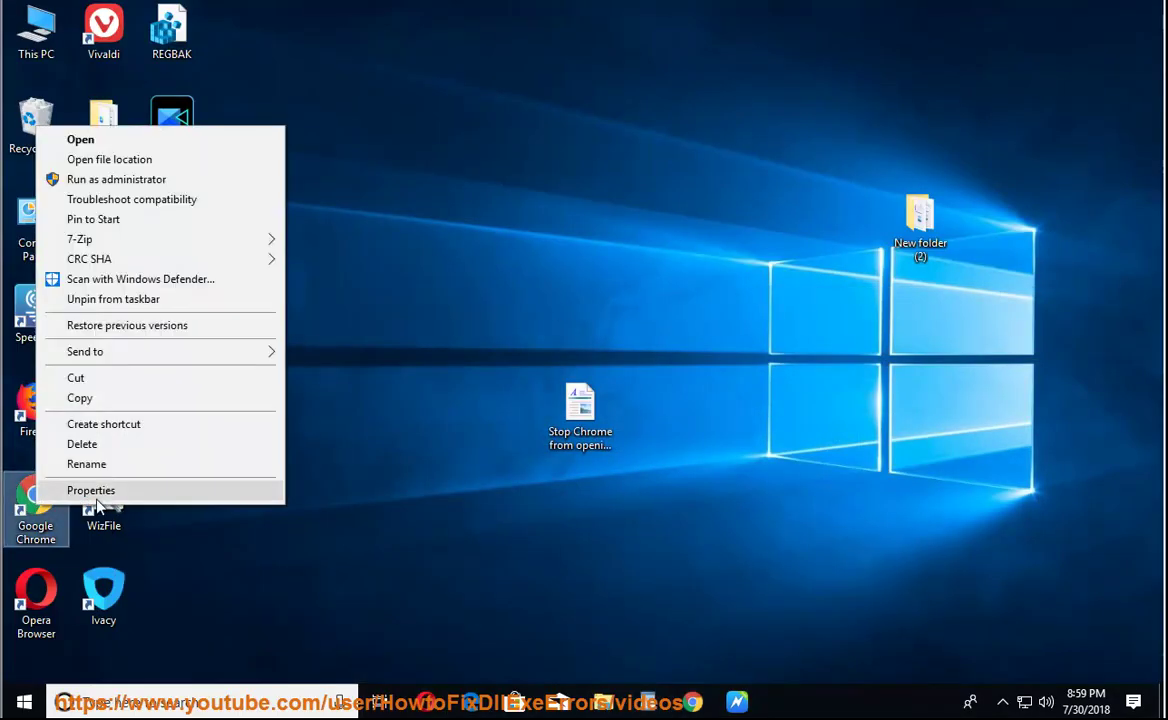
left_click(100, 488)
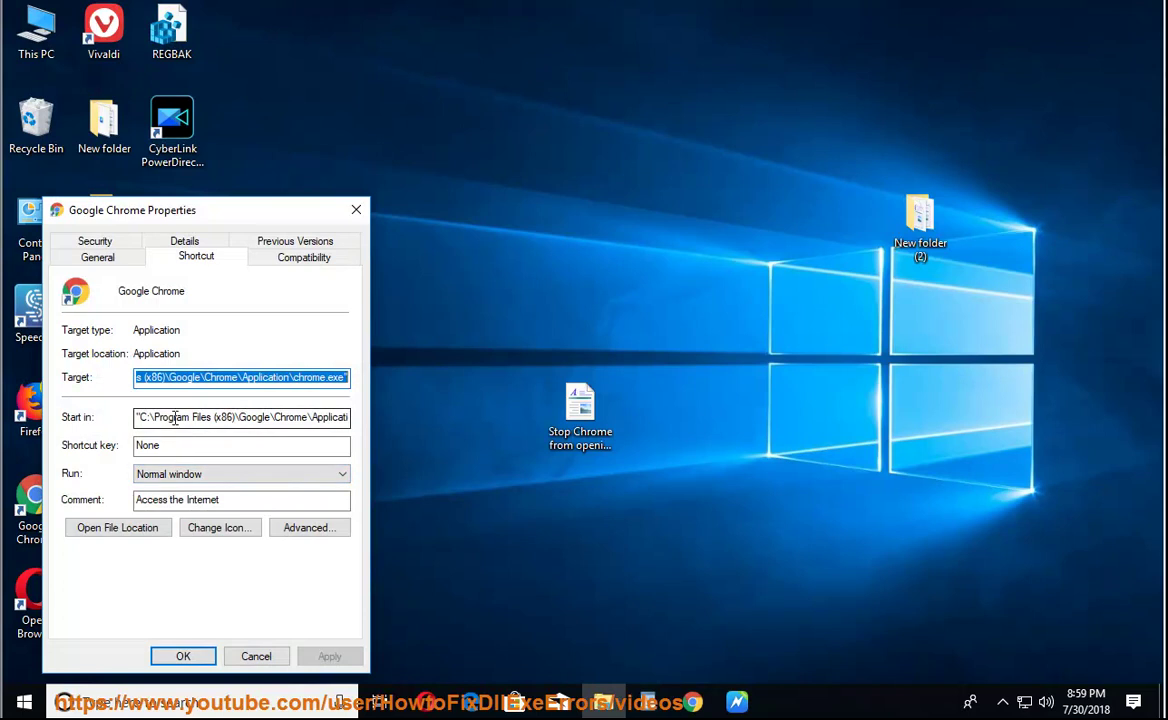
left_click_drag(139, 420, 374, 408)
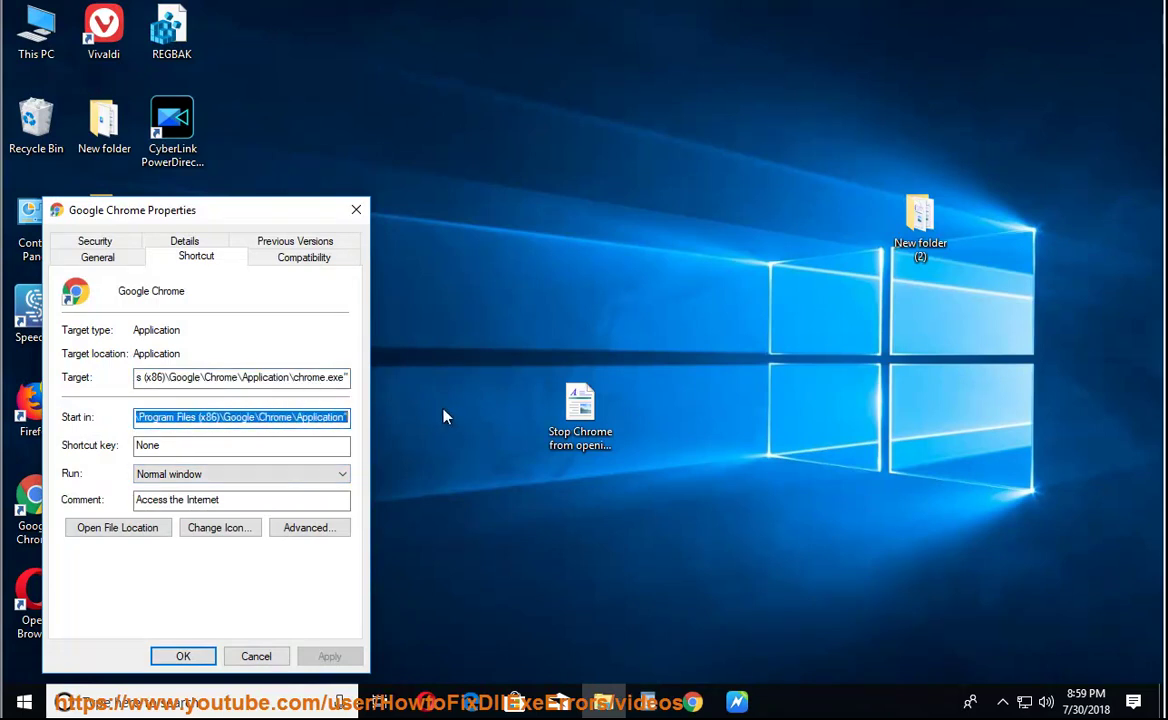
left_click(256, 656)
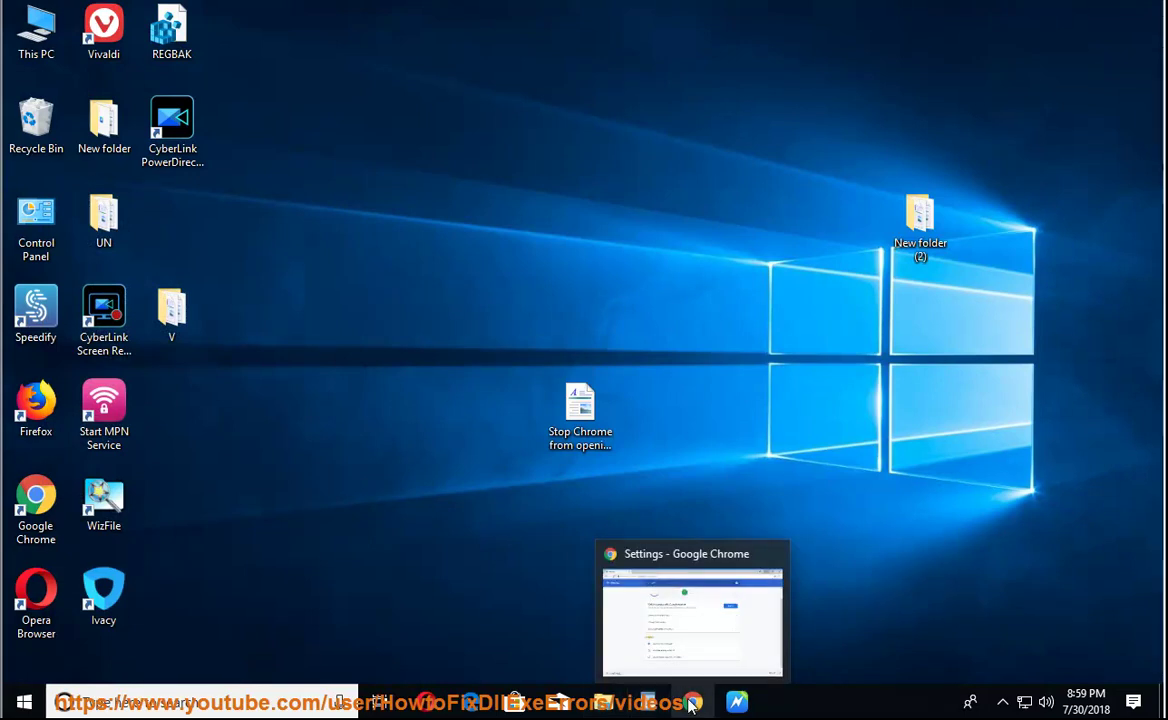
Open Task Manager and expand Google Chrome into its seven processes.
right_click(808, 704)
left_click(901, 628)
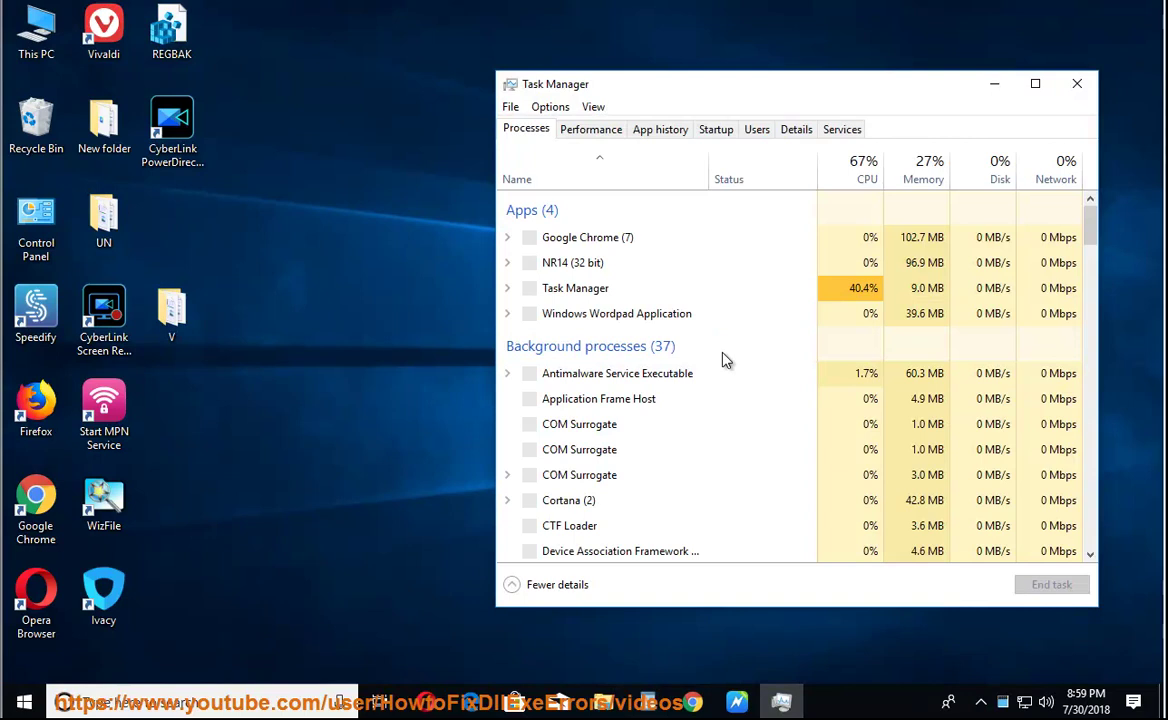
right_click(624, 243)
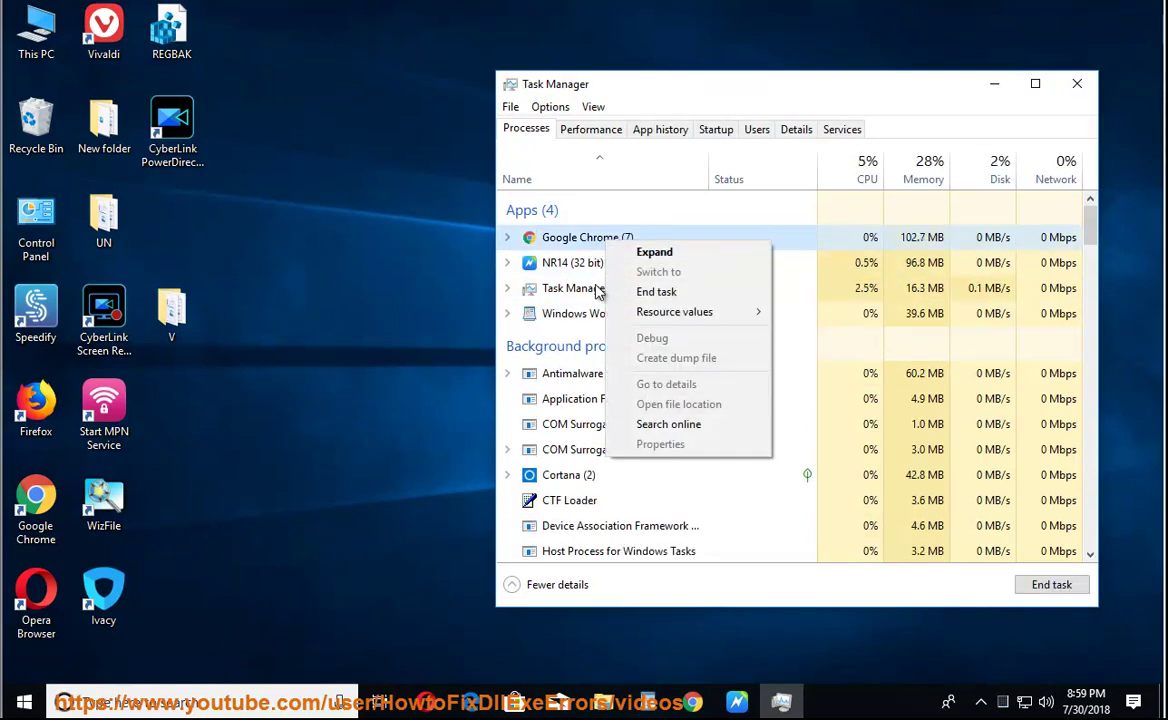
left_click(510, 240)
View a Chrome process's file location, Program Files (x86)\Google\Chrome\Application, then close that folder.
right_click(585, 263)
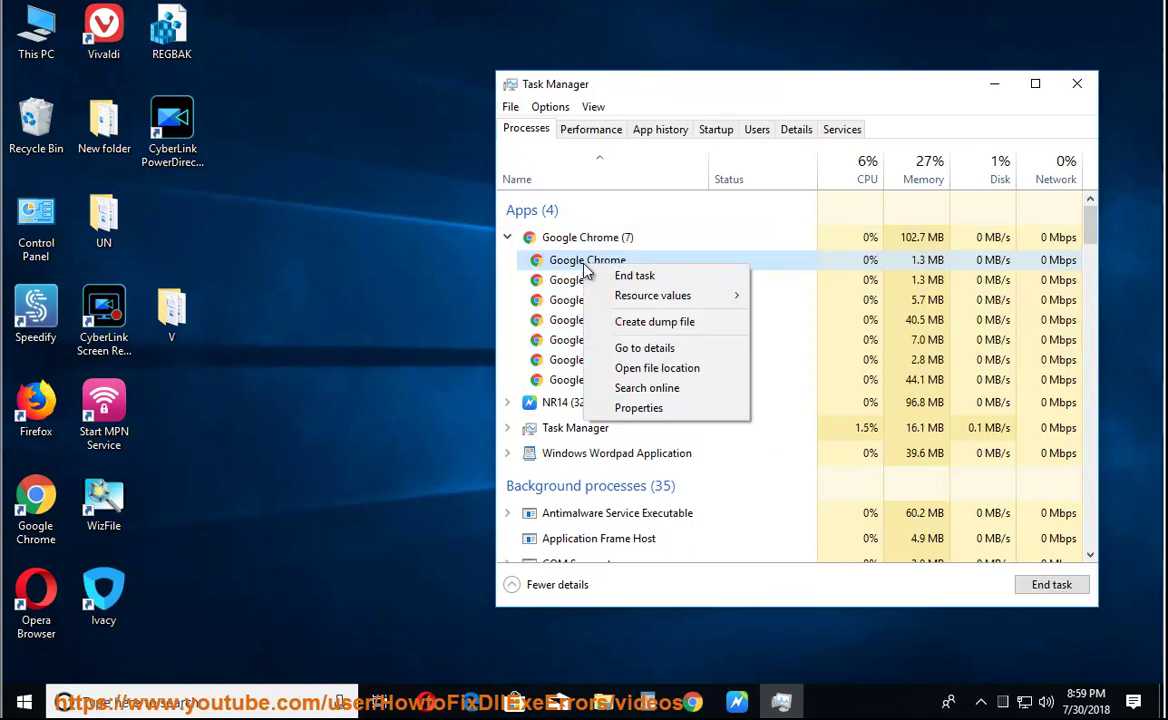
left_click(697, 375)
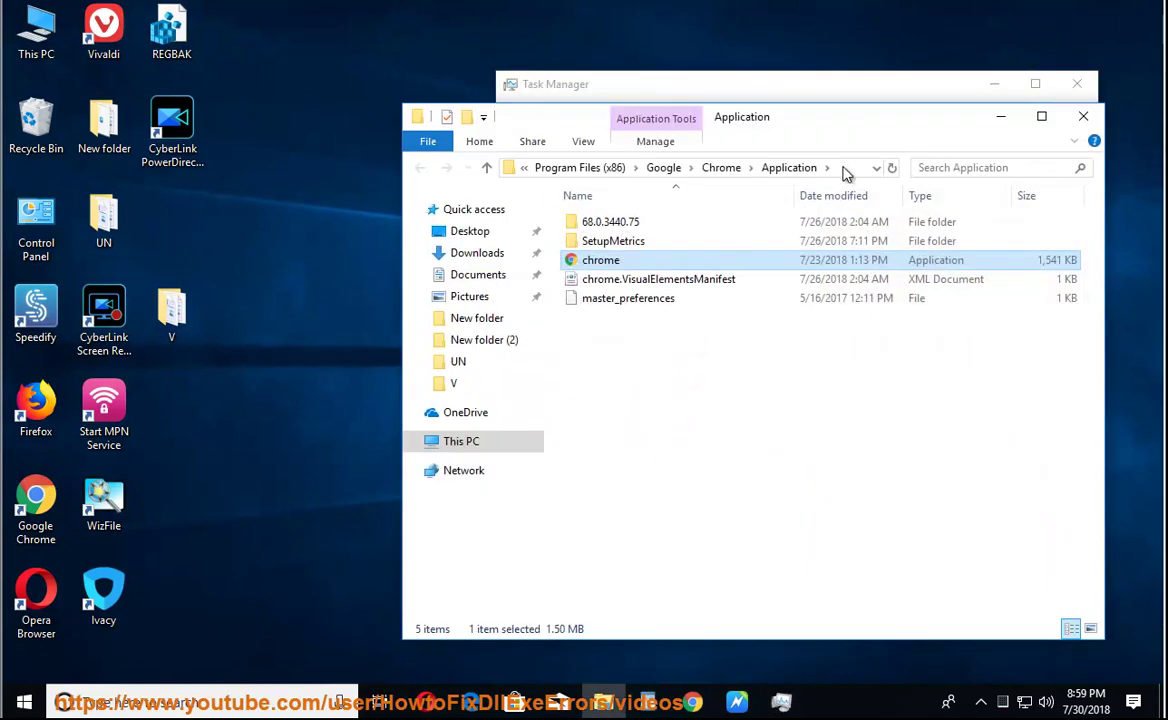
left_click(845, 170)
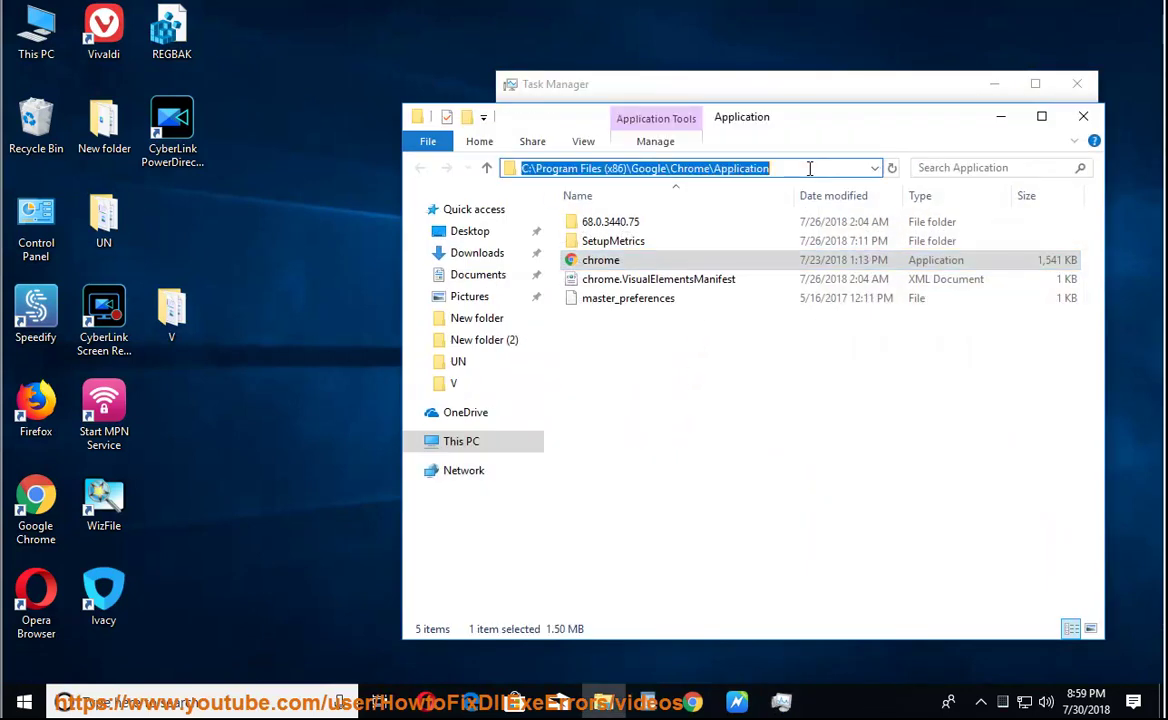
left_click(1086, 118)
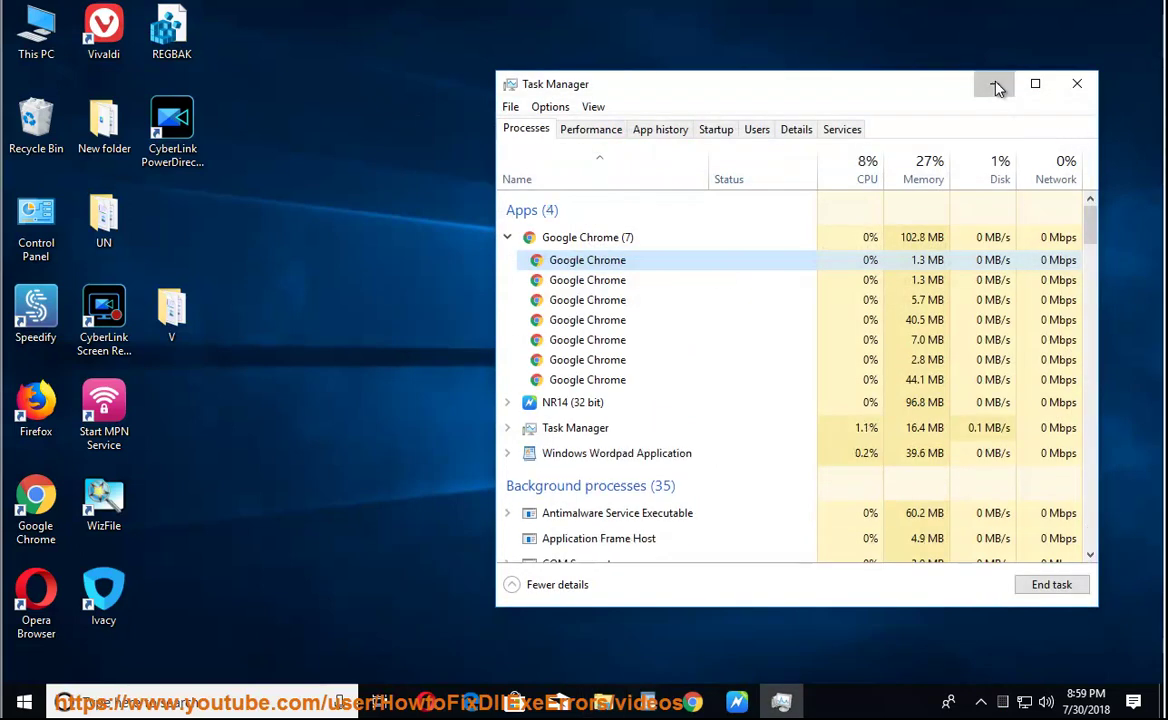
Minimize Task Manager and read step 2's extensions advice aloud, pausing at step 3.
left_click(997, 88)
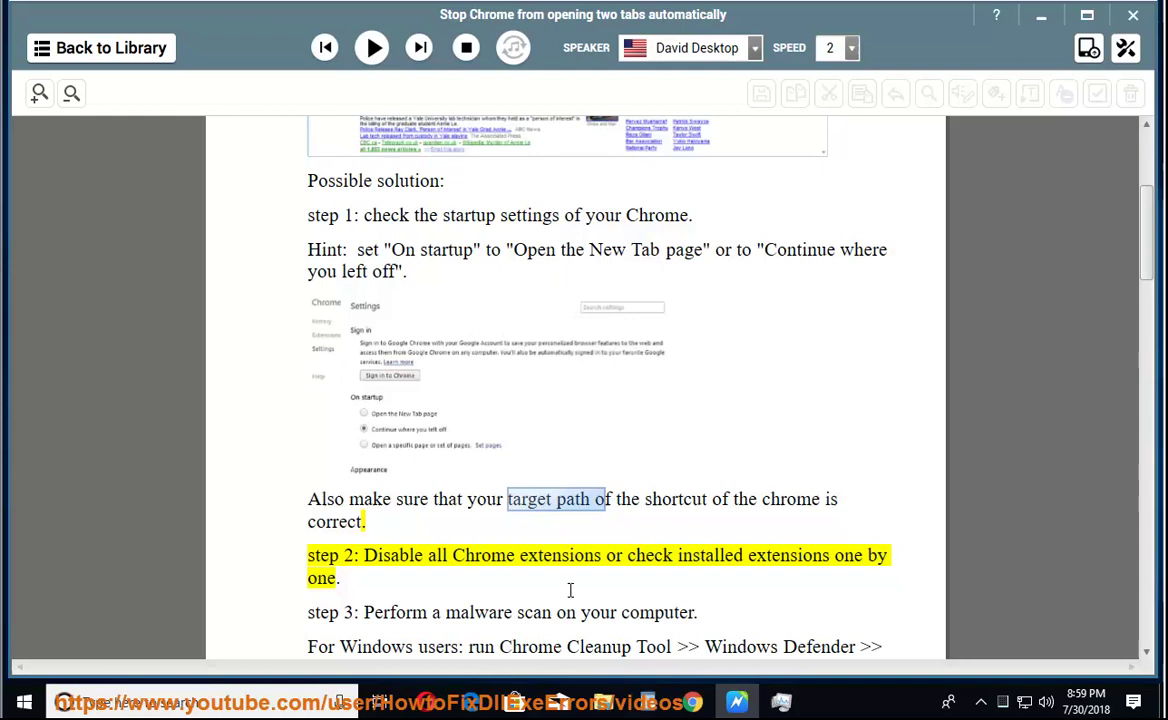
left_click(370, 38)
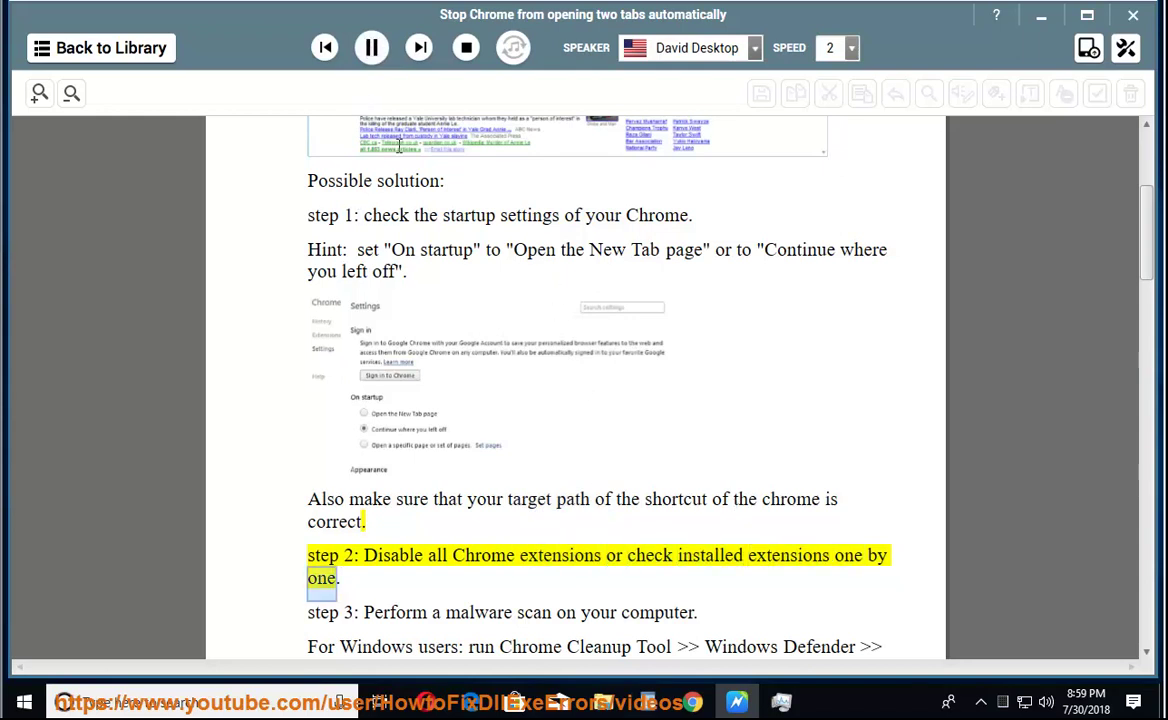
left_click(368, 47)
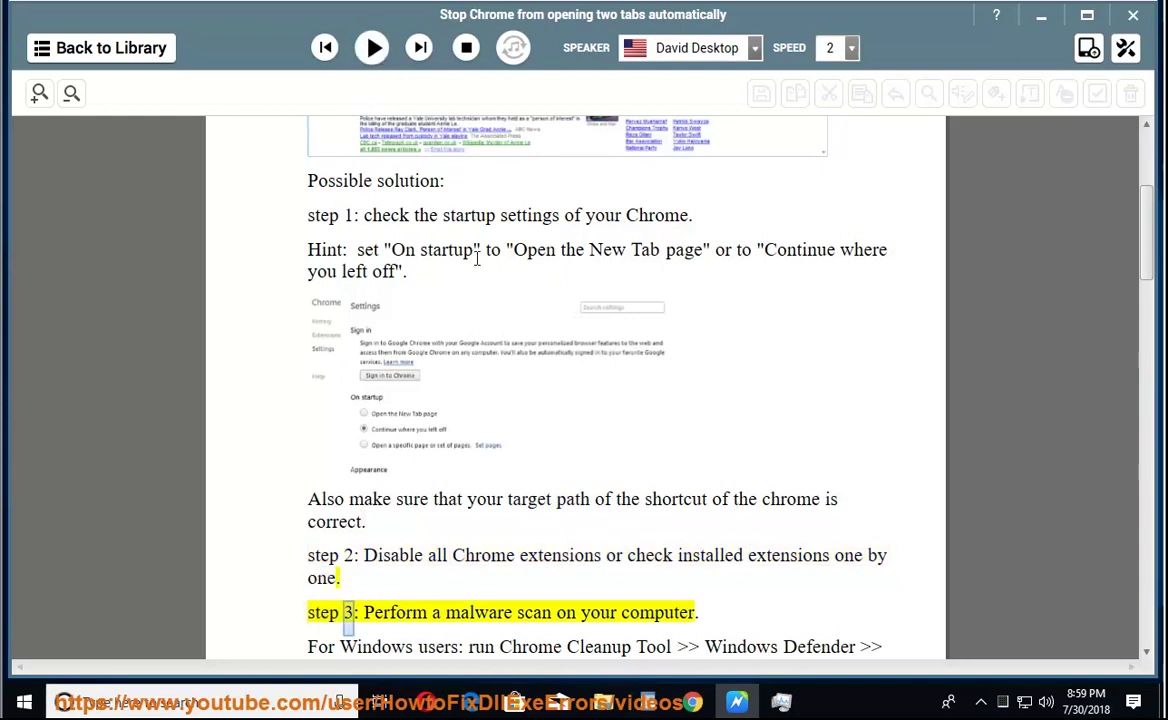
left_click(788, 556)
Restore Chrome, open the Extensions page from More tools, and toggle the Sheets app.
left_click(692, 703)
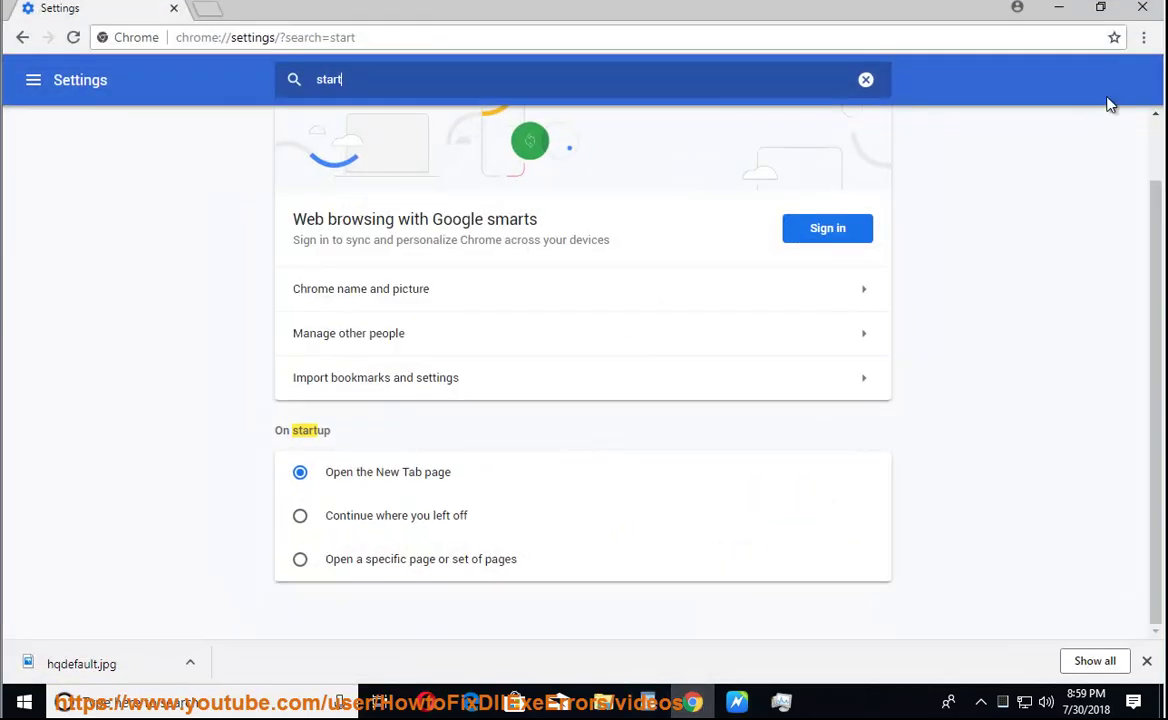
left_click(1143, 37)
mouse_move(976, 302)
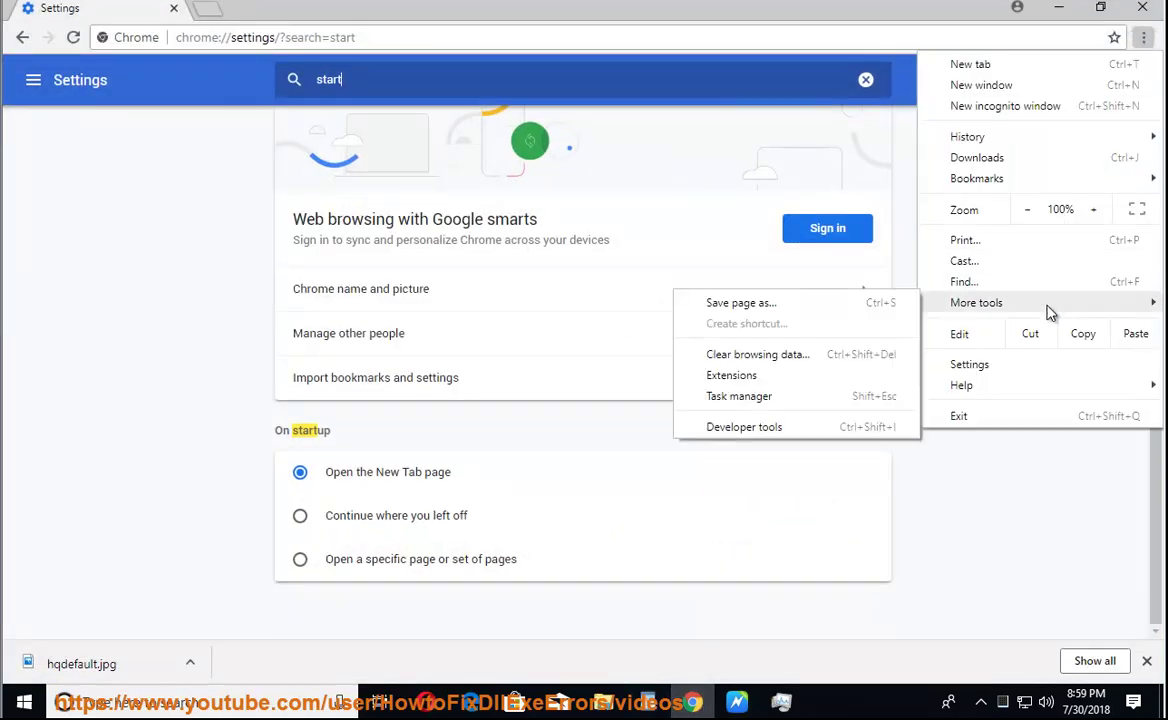
left_click(731, 376)
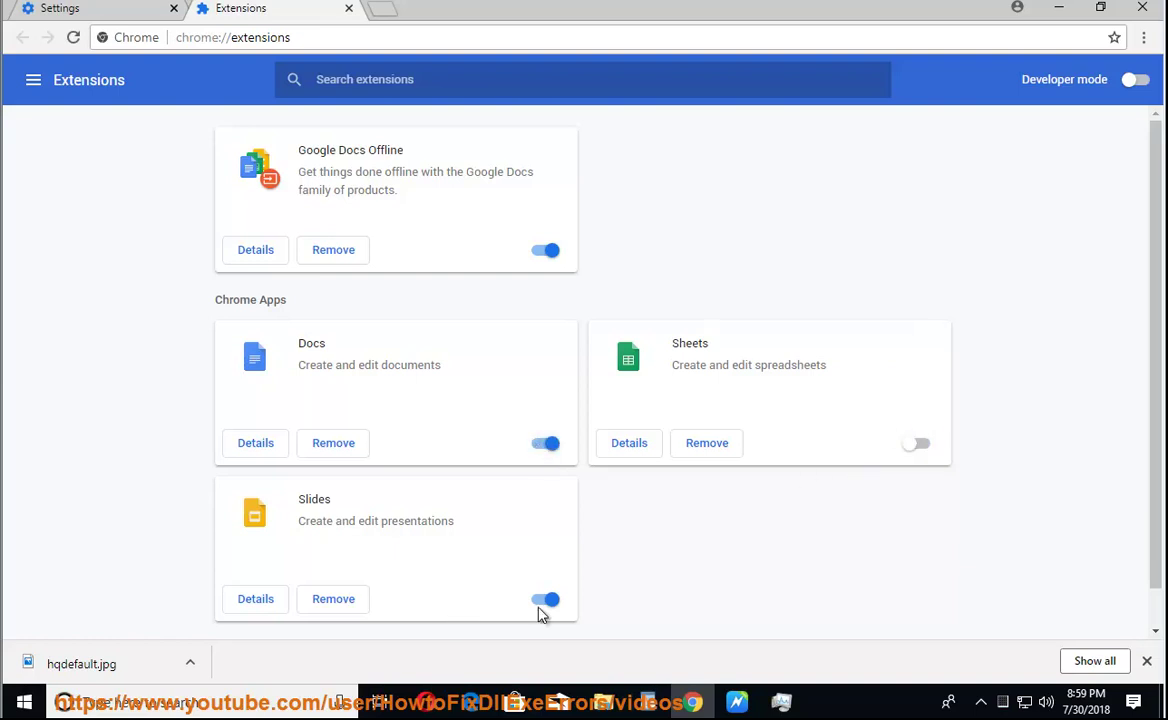
left_click(920, 444)
Read step 3's malware-scan advice aloud, select the Windows Defender line, and start a Windows search.
left_click(1058, 7)
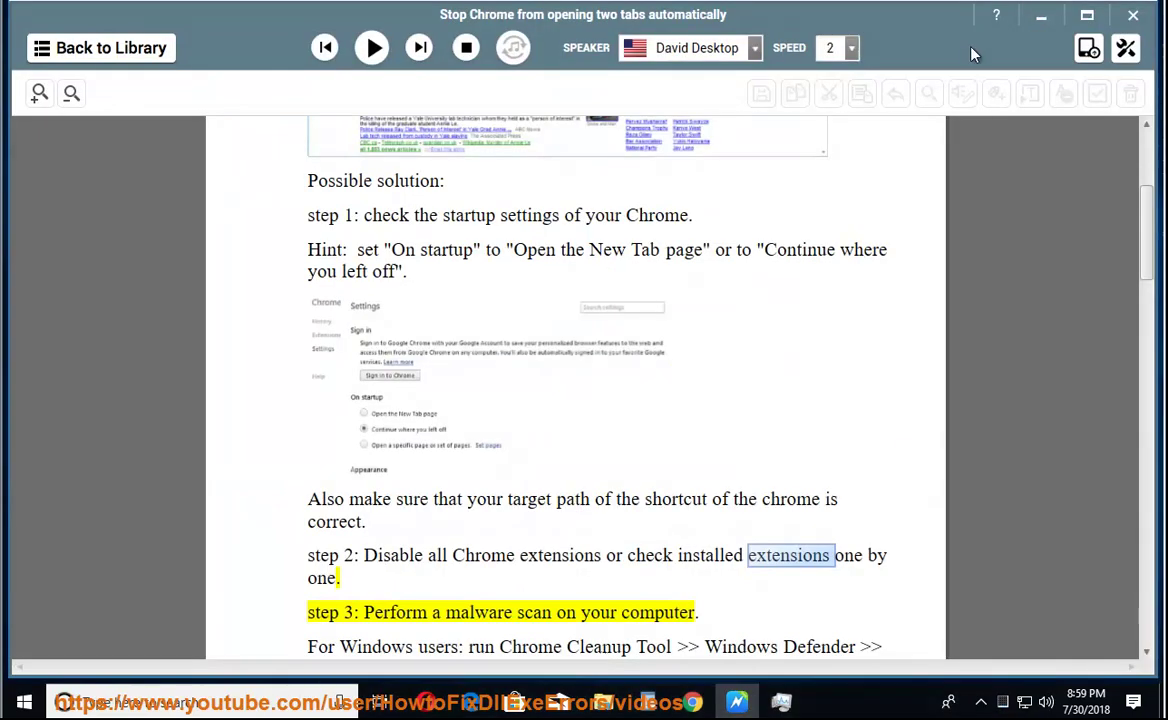
key("space")
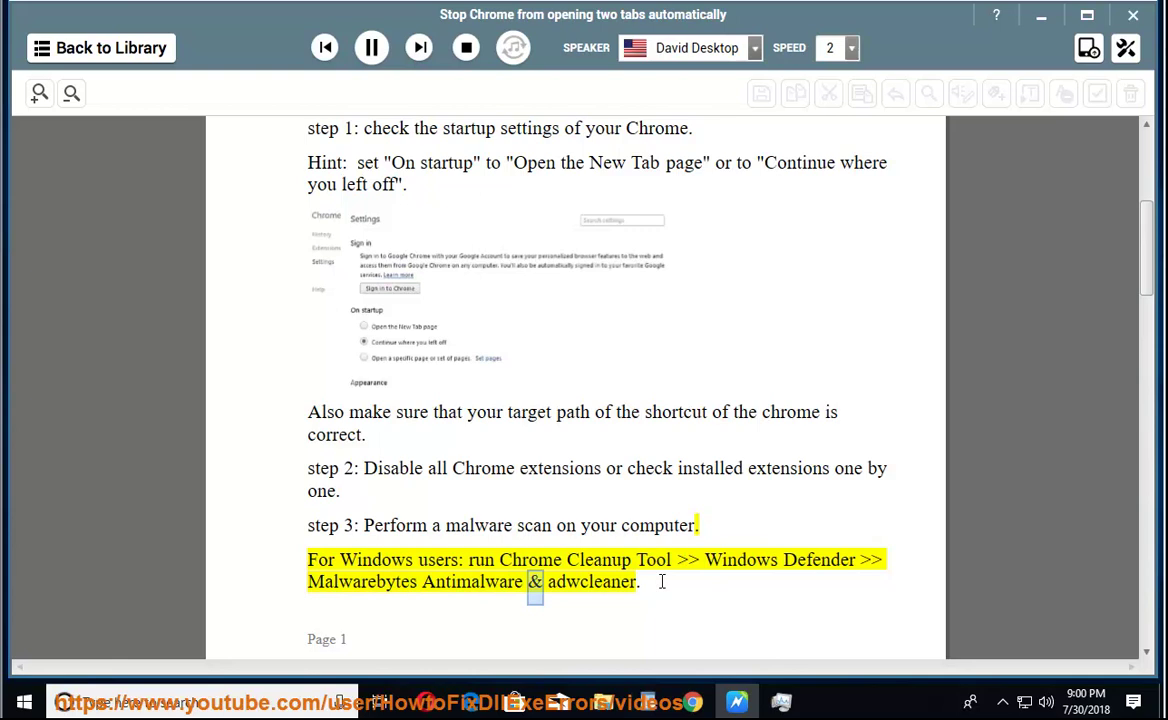
left_click(372, 50)
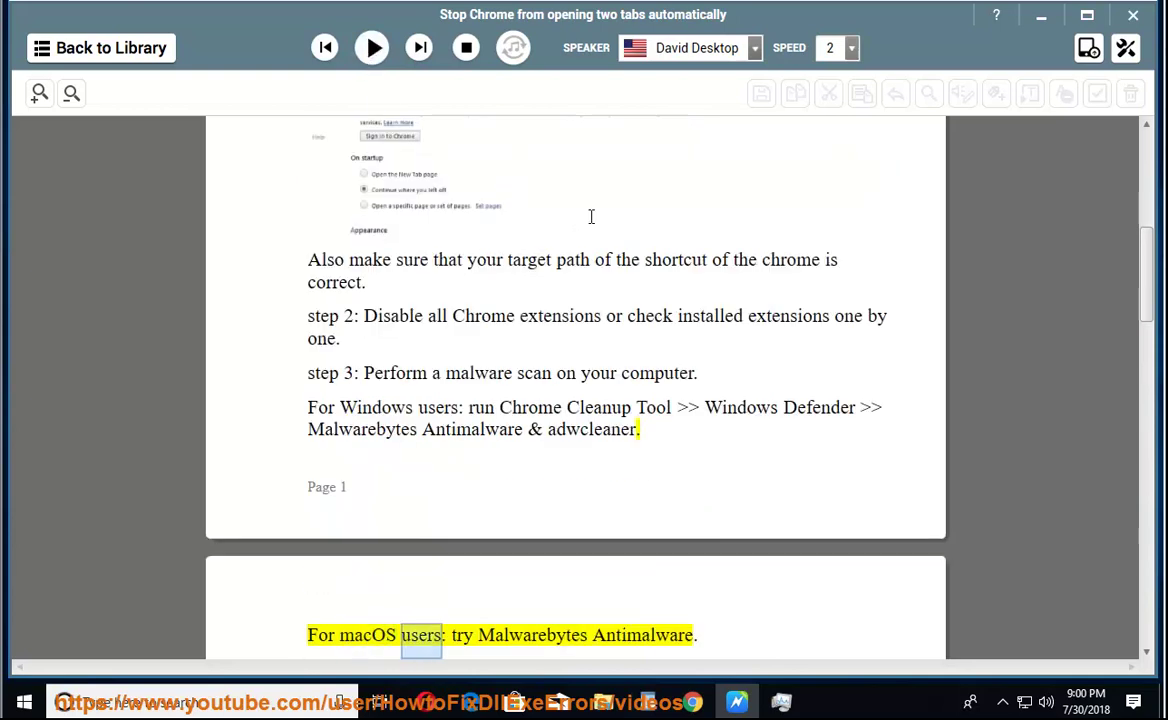
left_click_drag(859, 408, 687, 393)
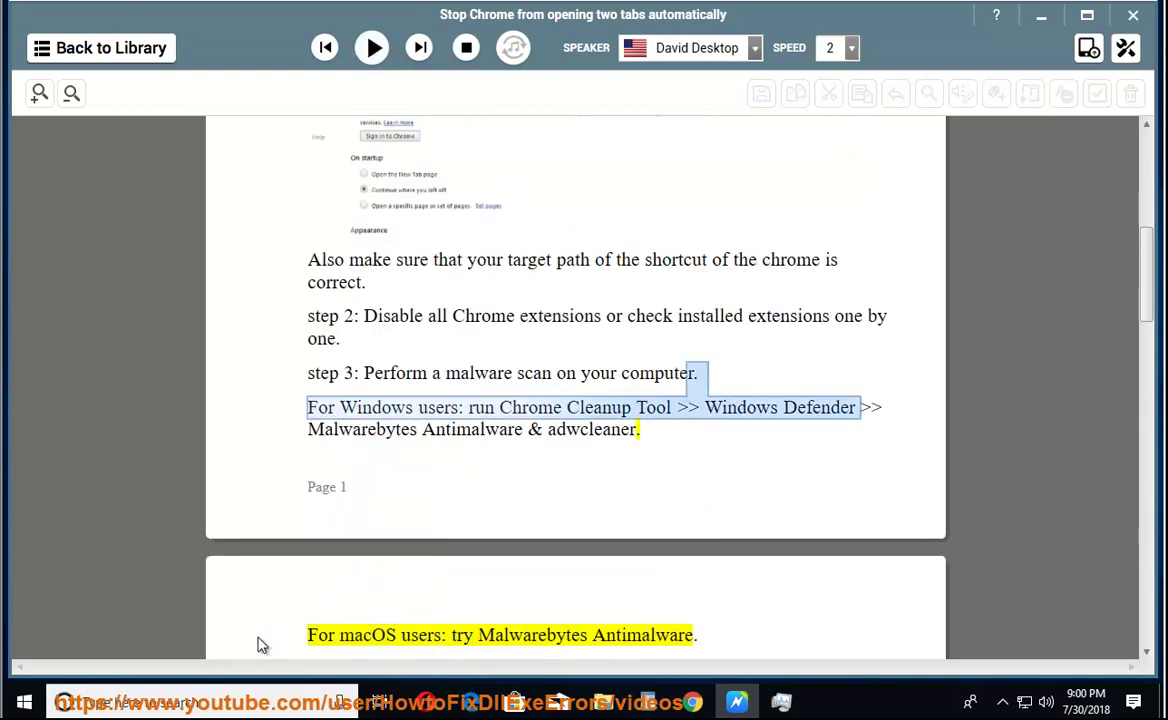
left_click(190, 703)
Search 'defe' and open Windows Defender's Virus & threat protection, showing 0 threats in the last quick scan.
type("de")
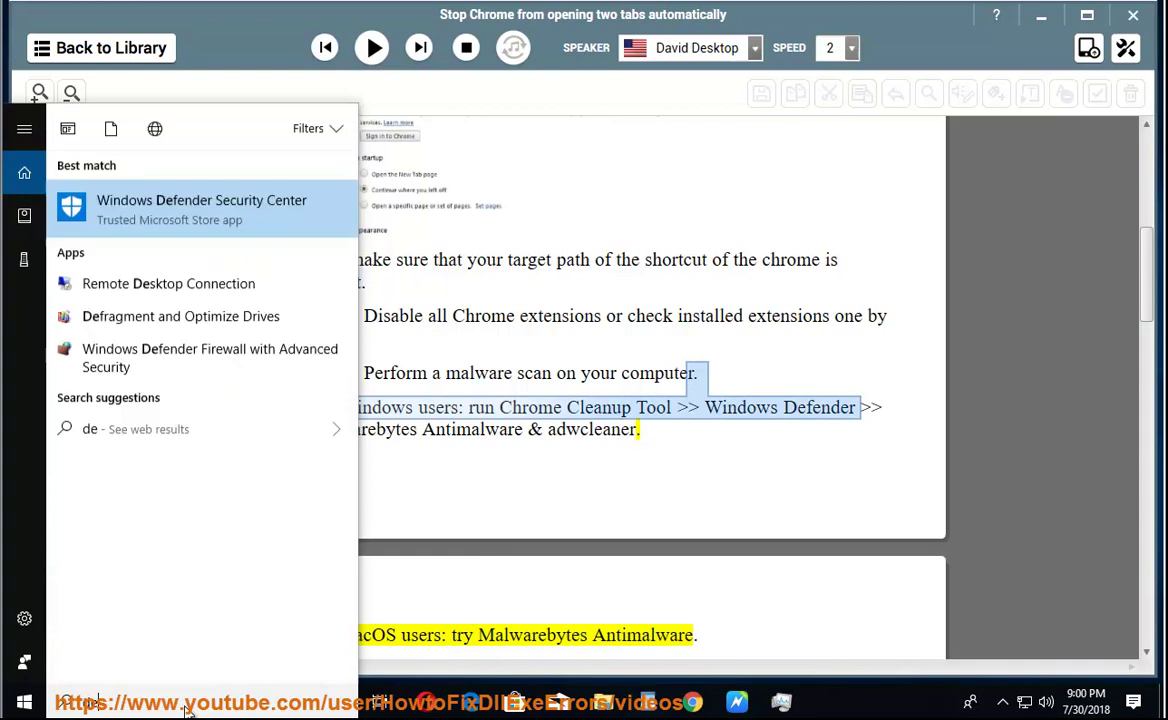
type("fe")
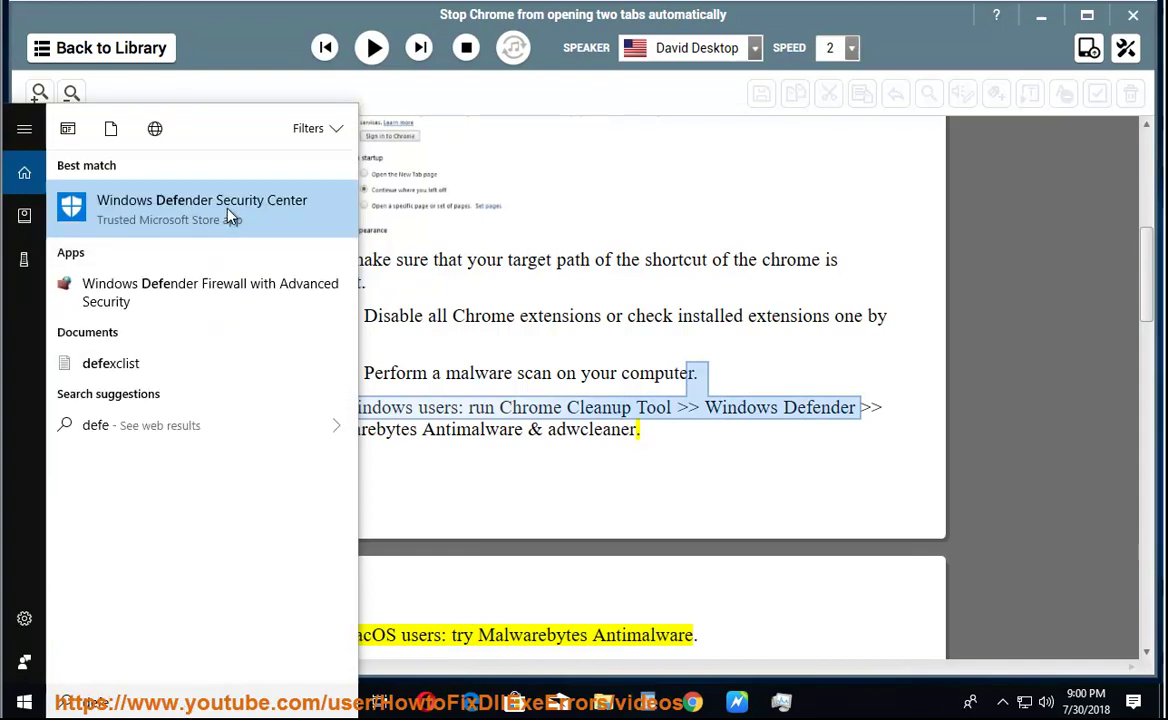
left_click(228, 215)
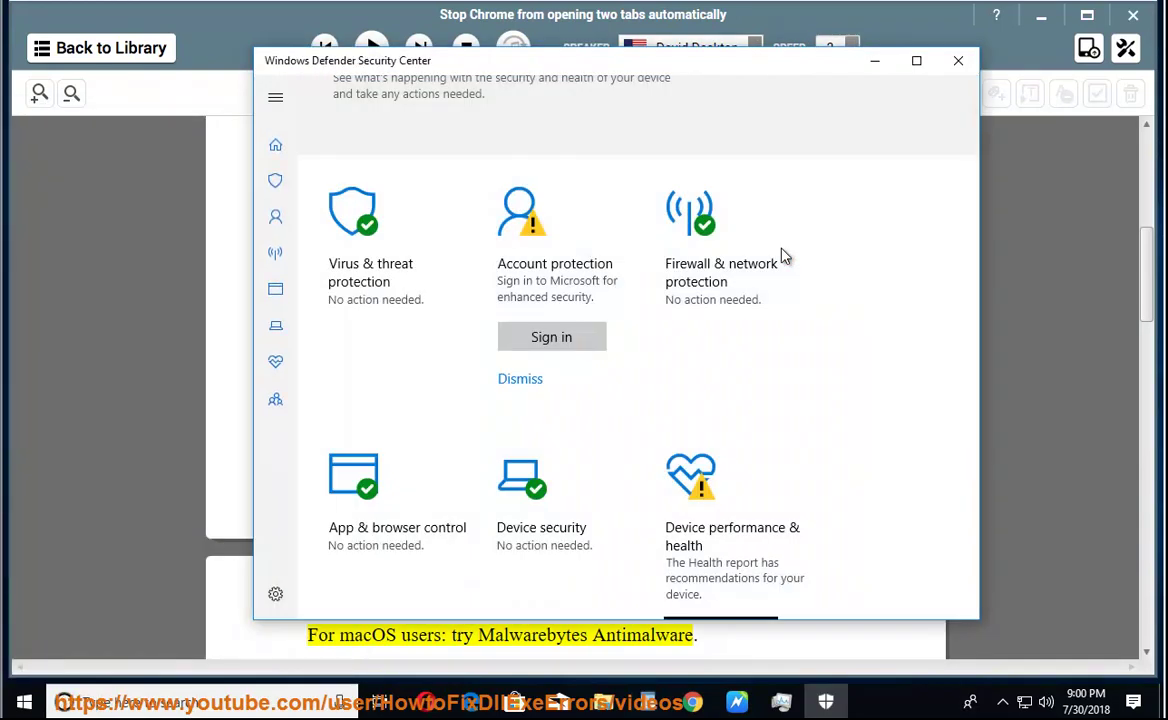
left_click(352, 233)
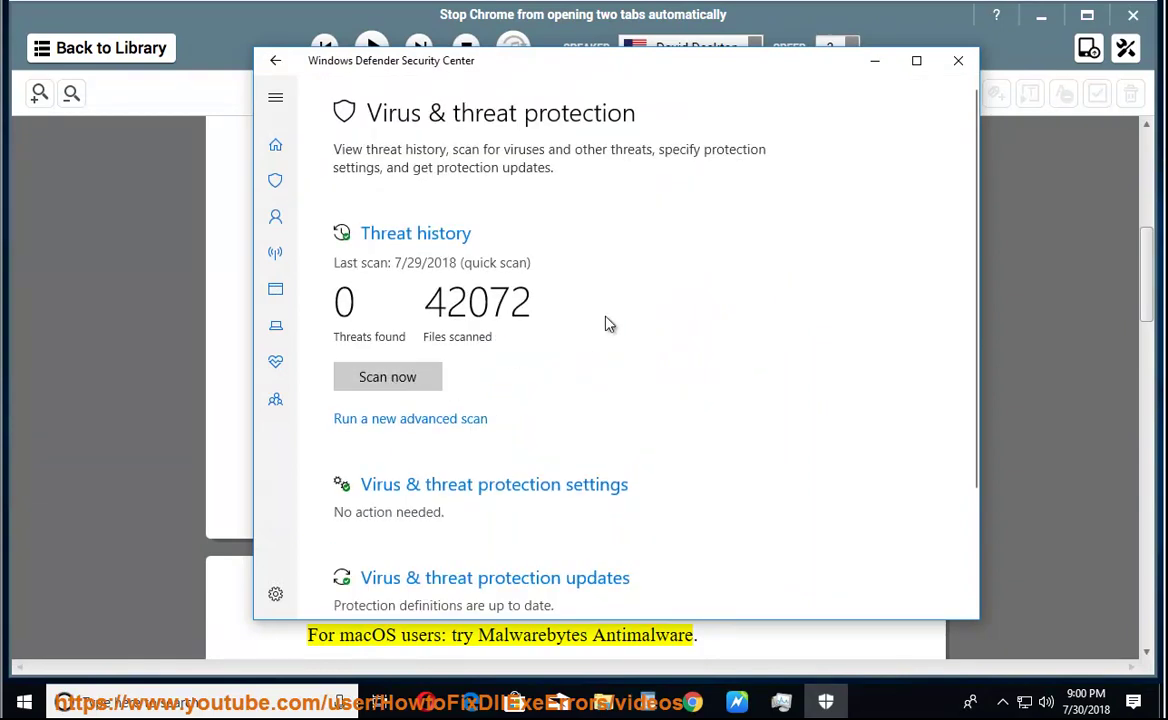
Close Defender Security Center, then play the guide and pause after step 4's update/reinstall advice.
left_click(955, 64)
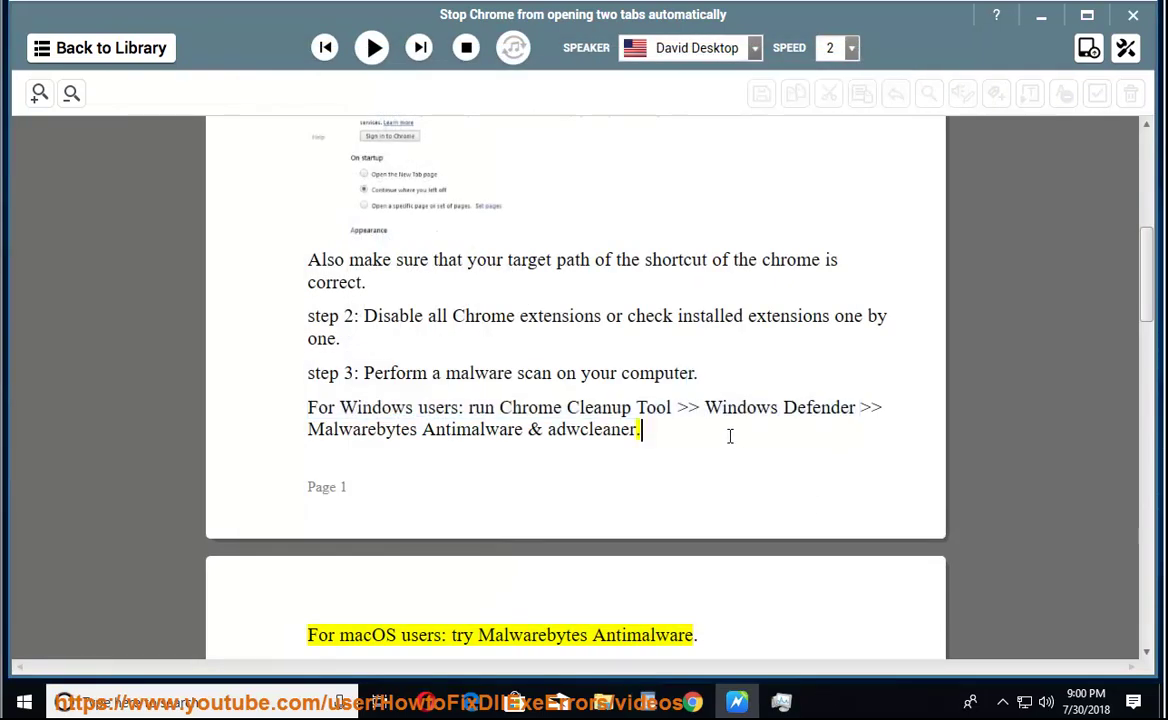
left_click(372, 48)
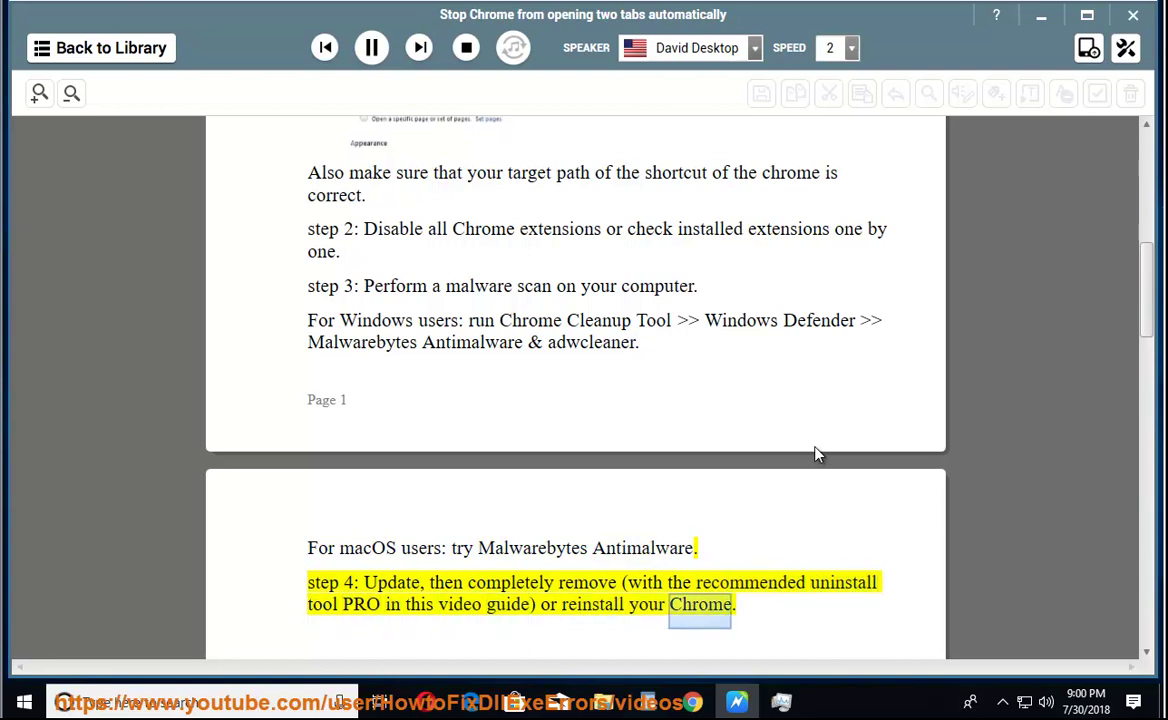
left_click(373, 50)
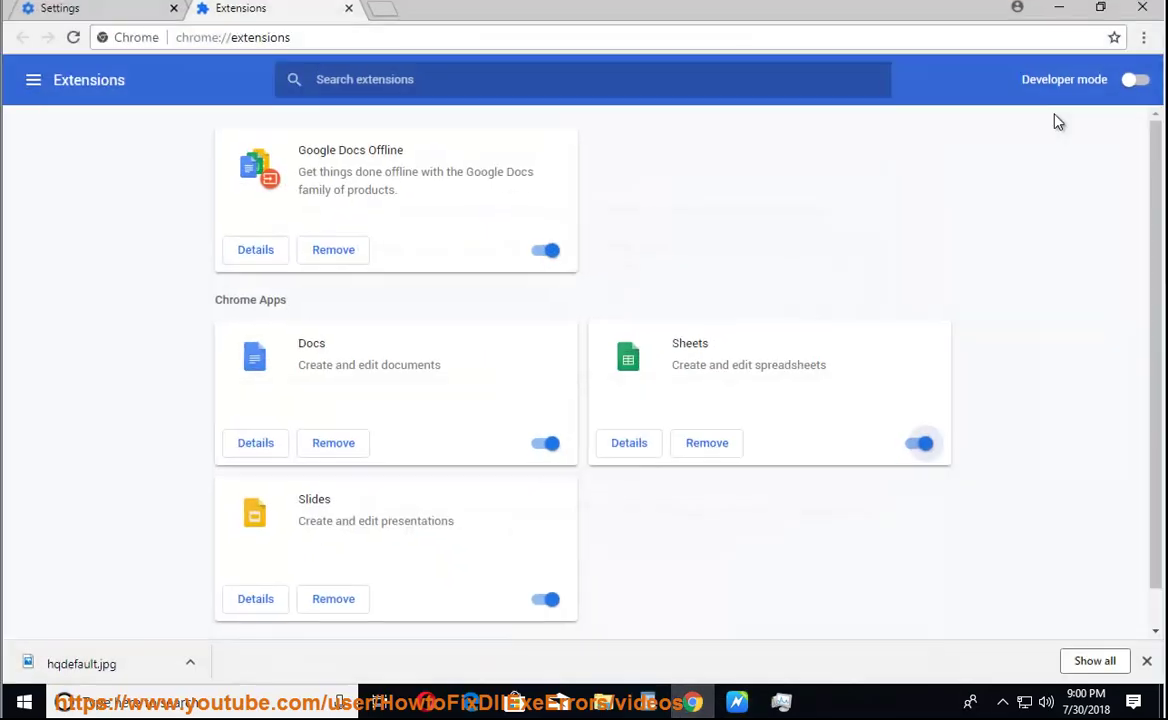
Check About Google Chrome shows version 68.0.3440.75 is up to date, then minimize Chrome.
left_click(1141, 40)
mouse_move(961, 385)
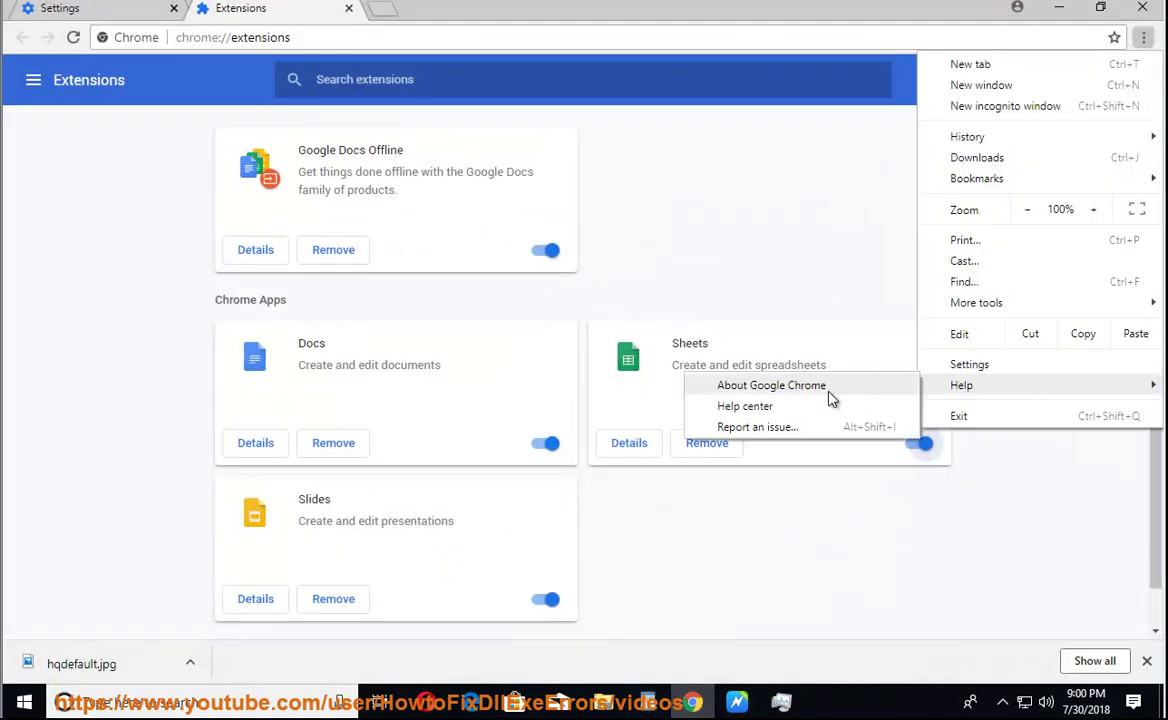
left_click(829, 397)
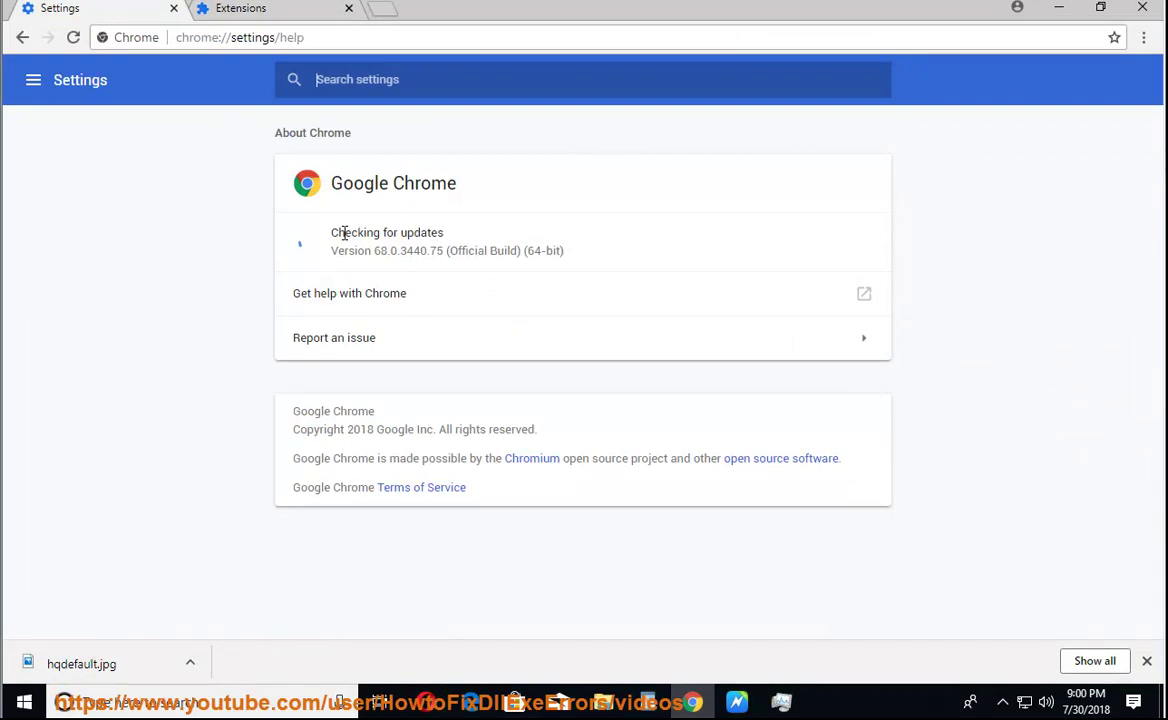
left_click(1059, 7)
Read the alternative fixes aloud through the remove-cookies-and-restart-Chrome tip, then return to Chrome's About page.
left_click(372, 47)
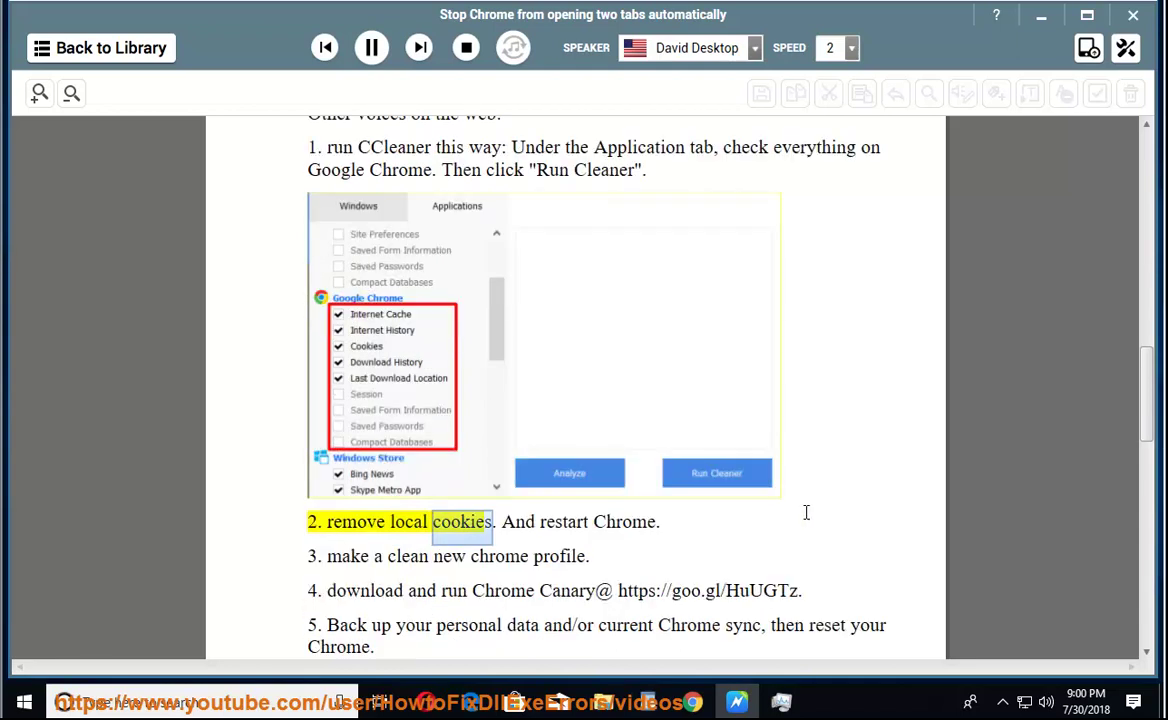
left_click(371, 47)
double_click(462, 522)
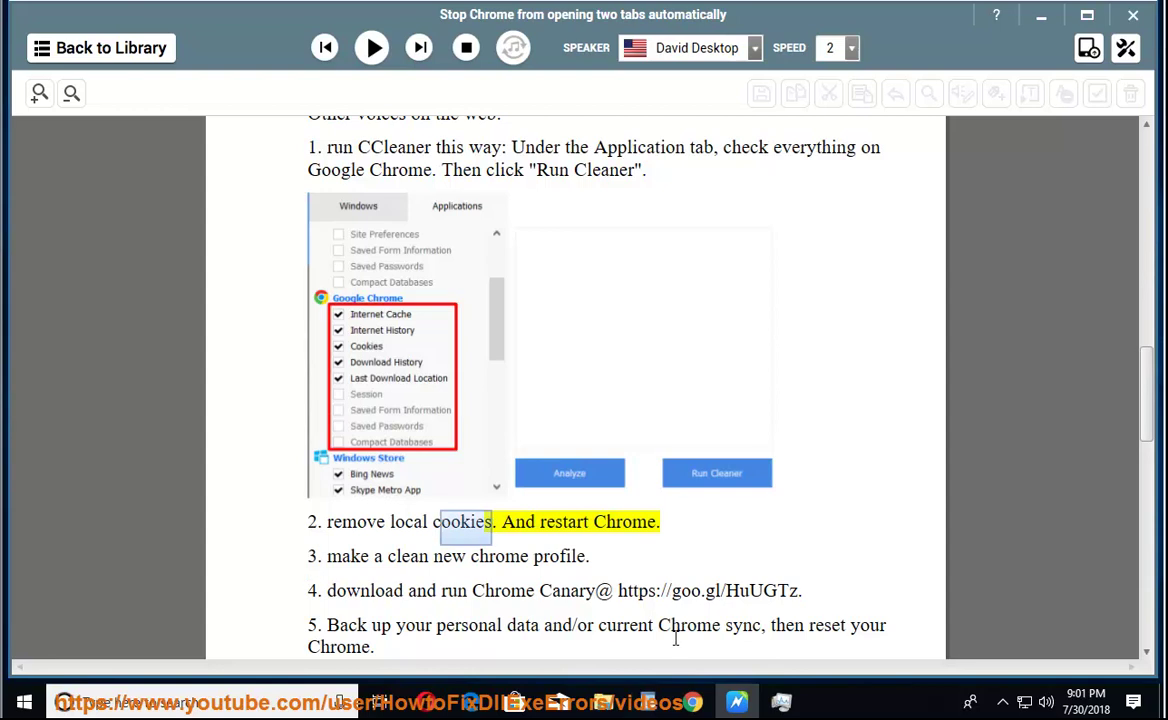
left_click(704, 704)
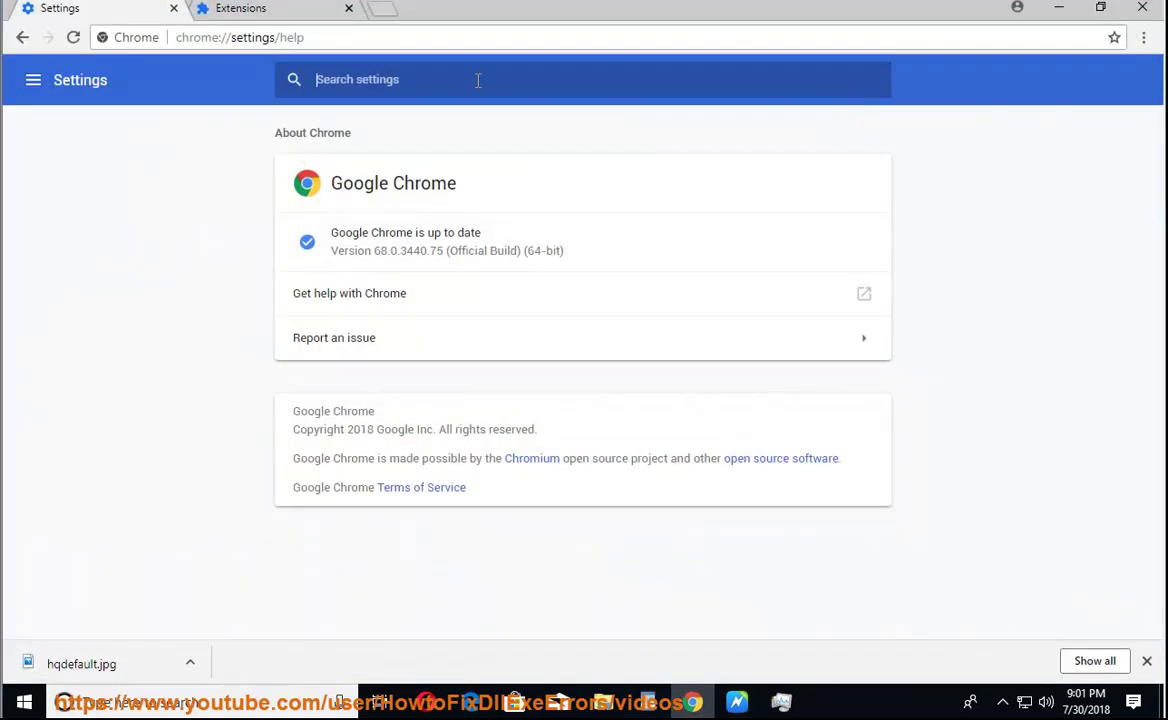
Clear the search query from the settings address to load the plain Chrome settings page.
type("caches")
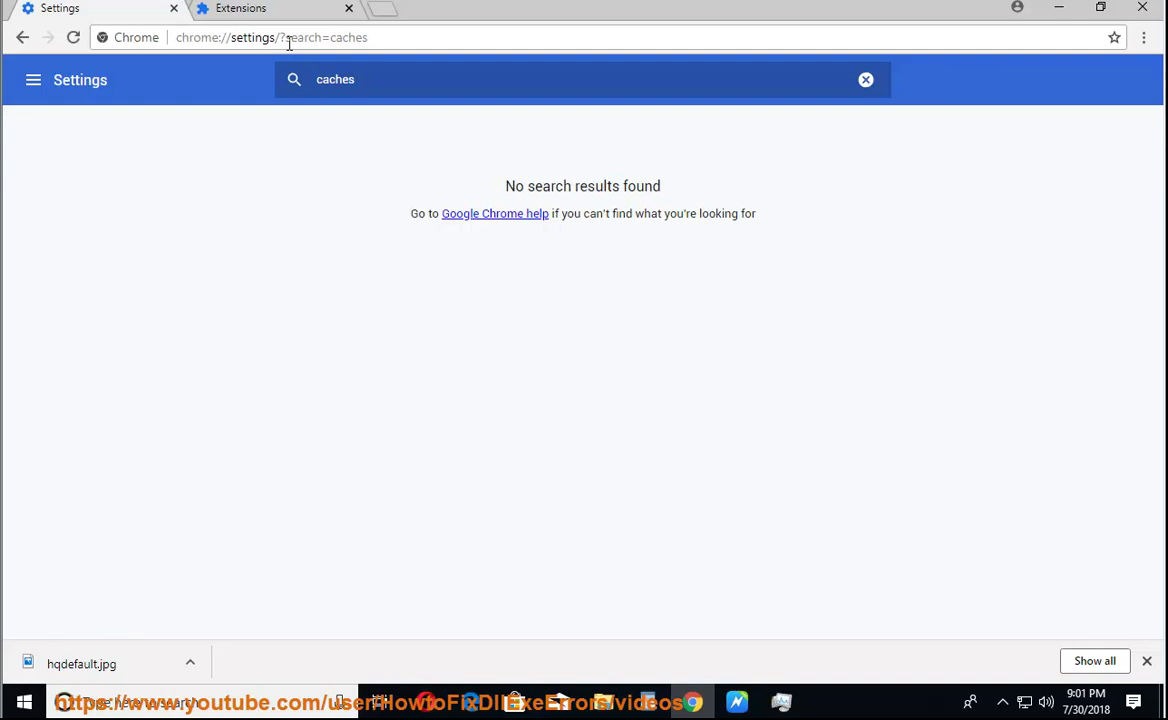
left_click_drag(281, 38, 522, 58)
key("BackSpace")
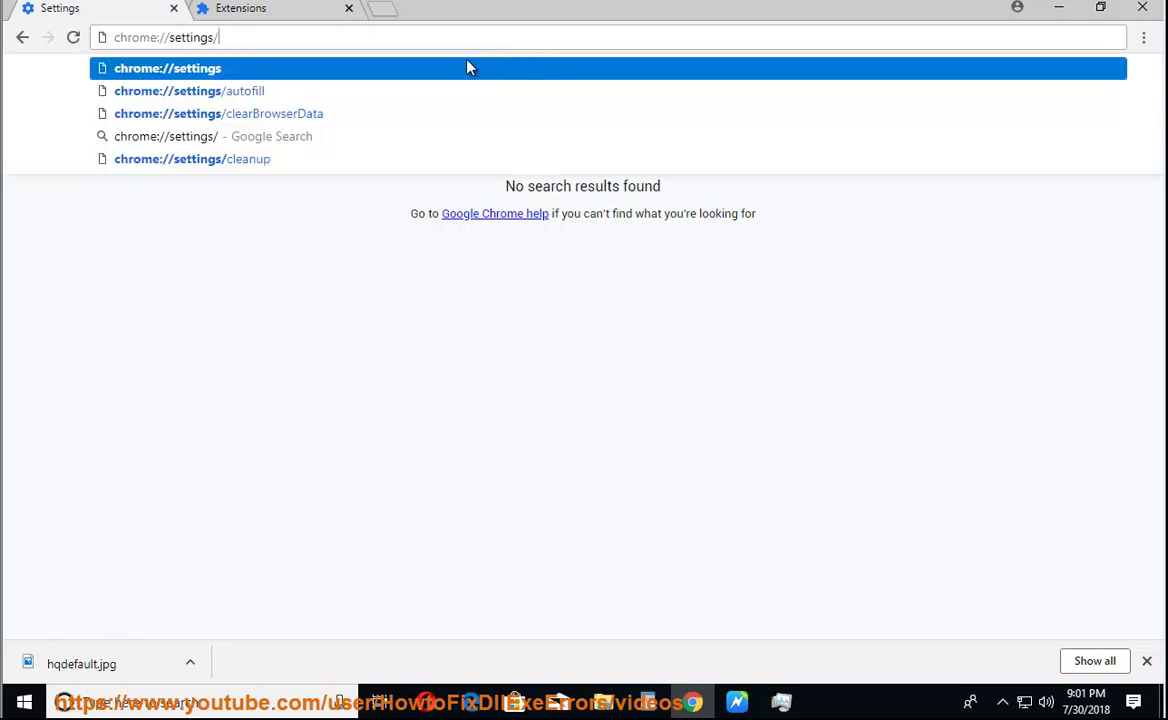
key("Return")
Search settings for 'cach' and bring up Clear browsing data with every Advanced data type ticked.
left_click(372, 86)
type("c")
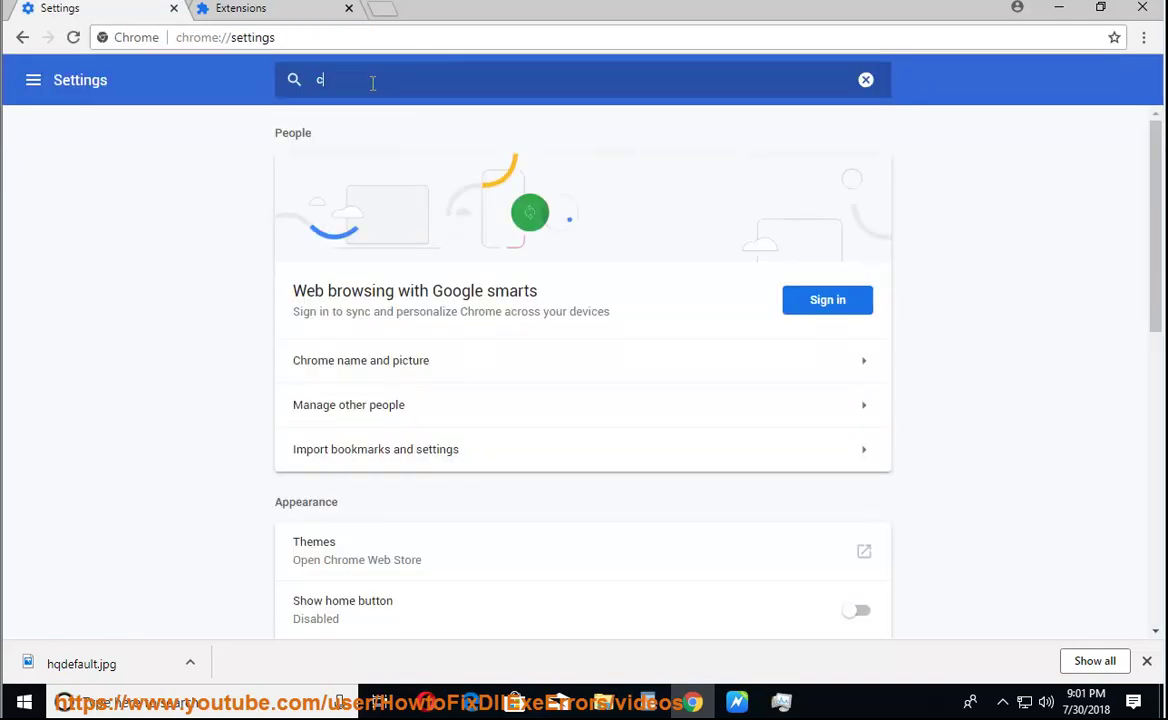
type("ache")
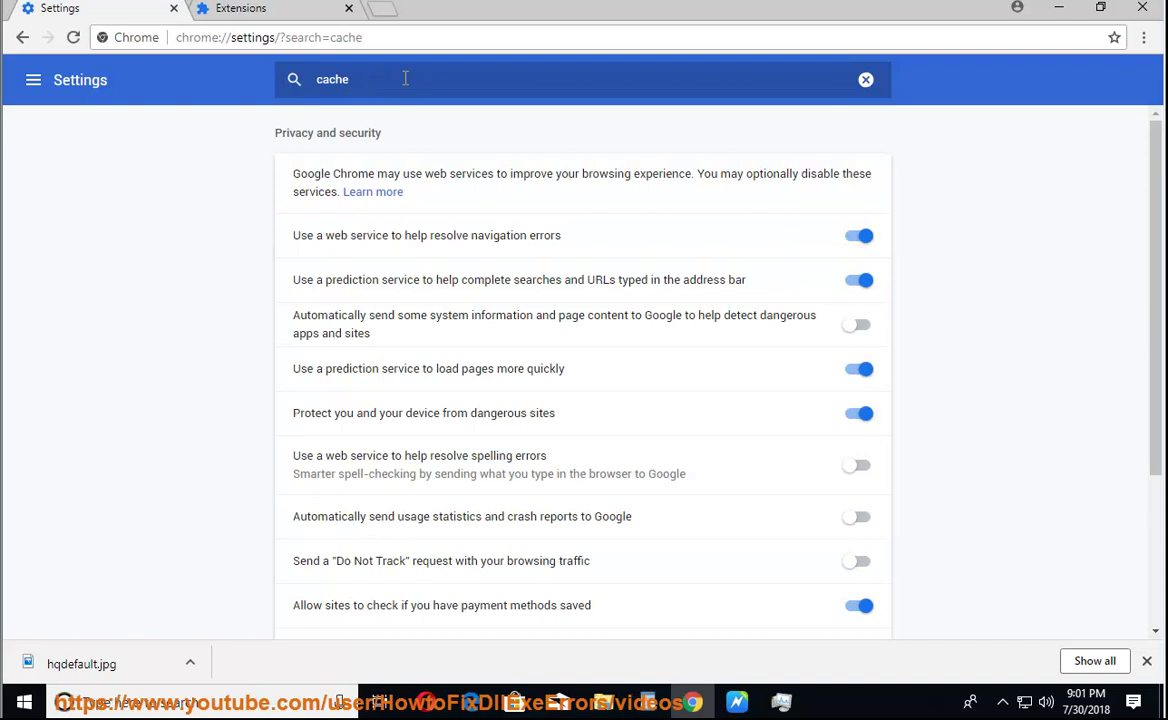
scroll(516, 412, "down", 3)
left_click(472, 560)
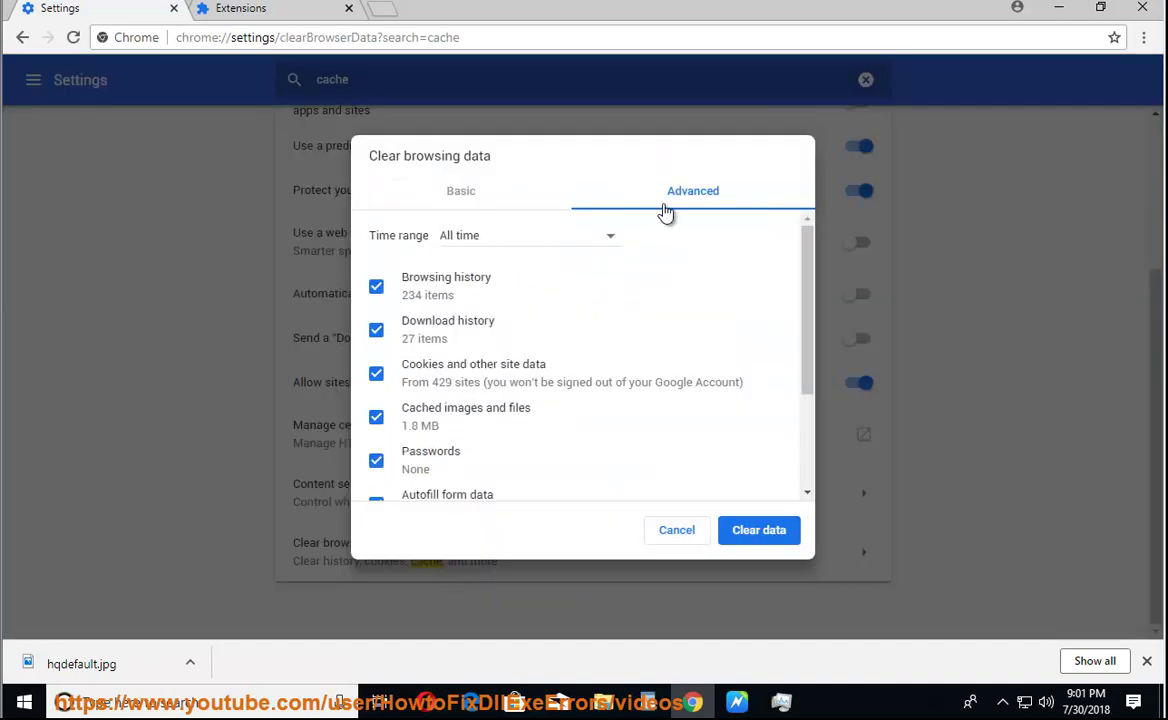
left_click_drag(807, 240, 783, 399)
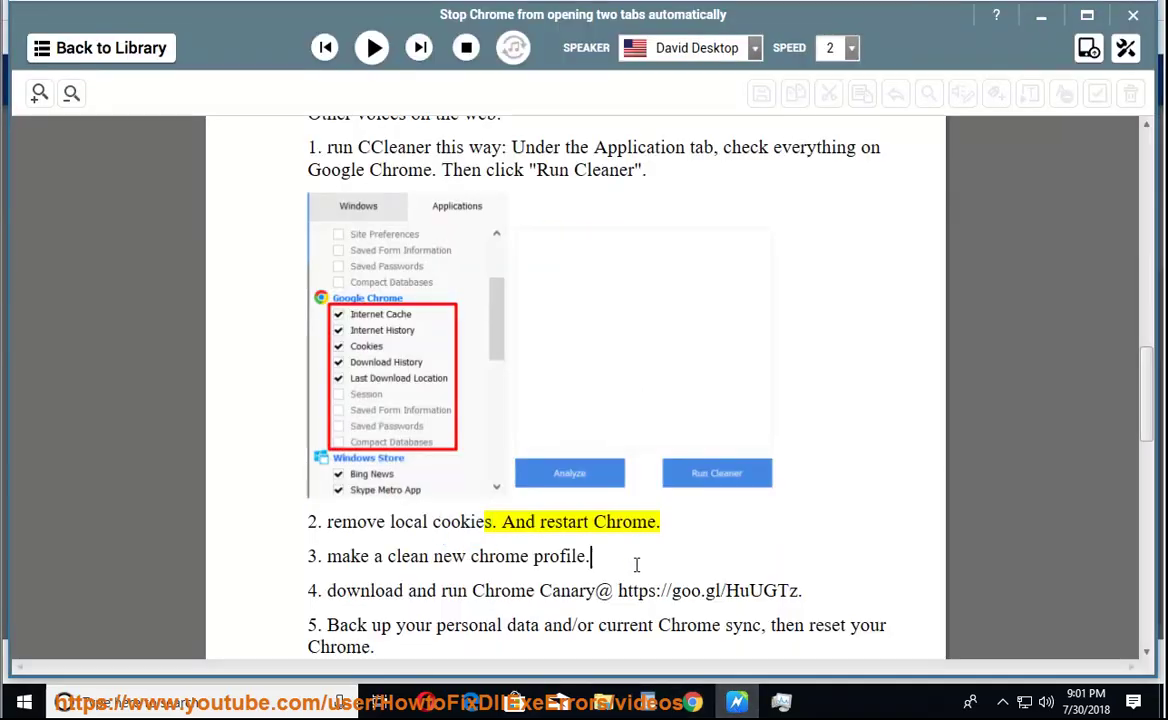
Read tip 3 on creating a clean new Chrome profile aloud, then pause.
left_click(372, 48)
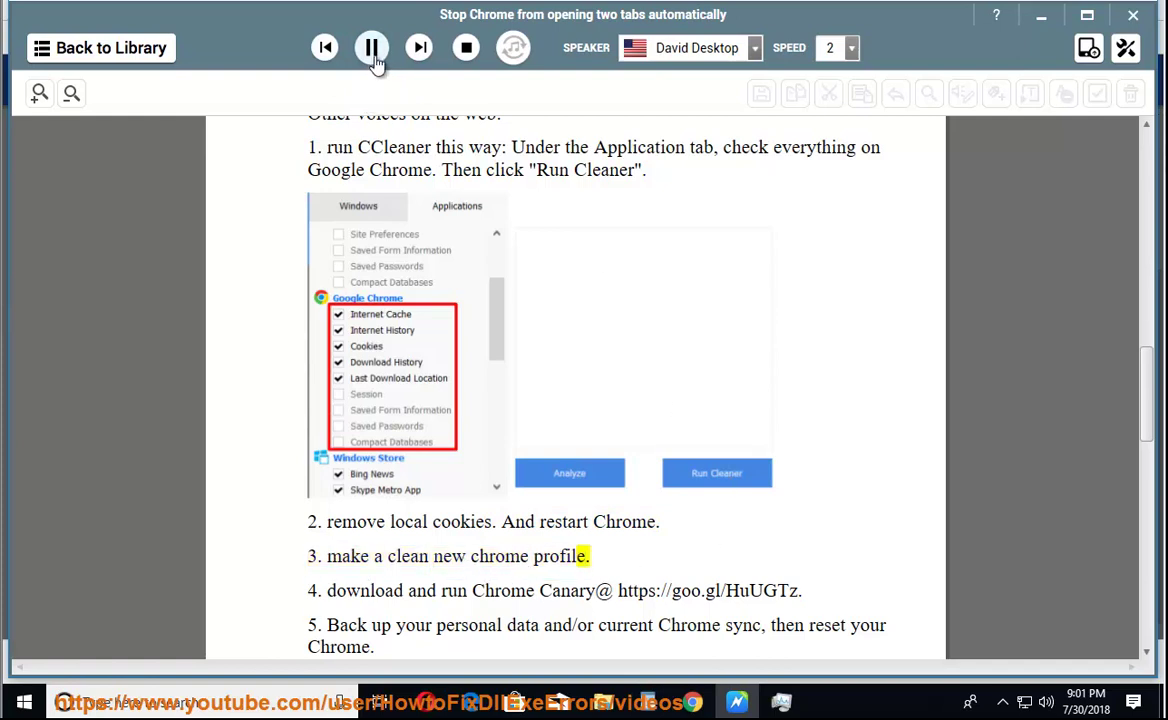
left_click(372, 48)
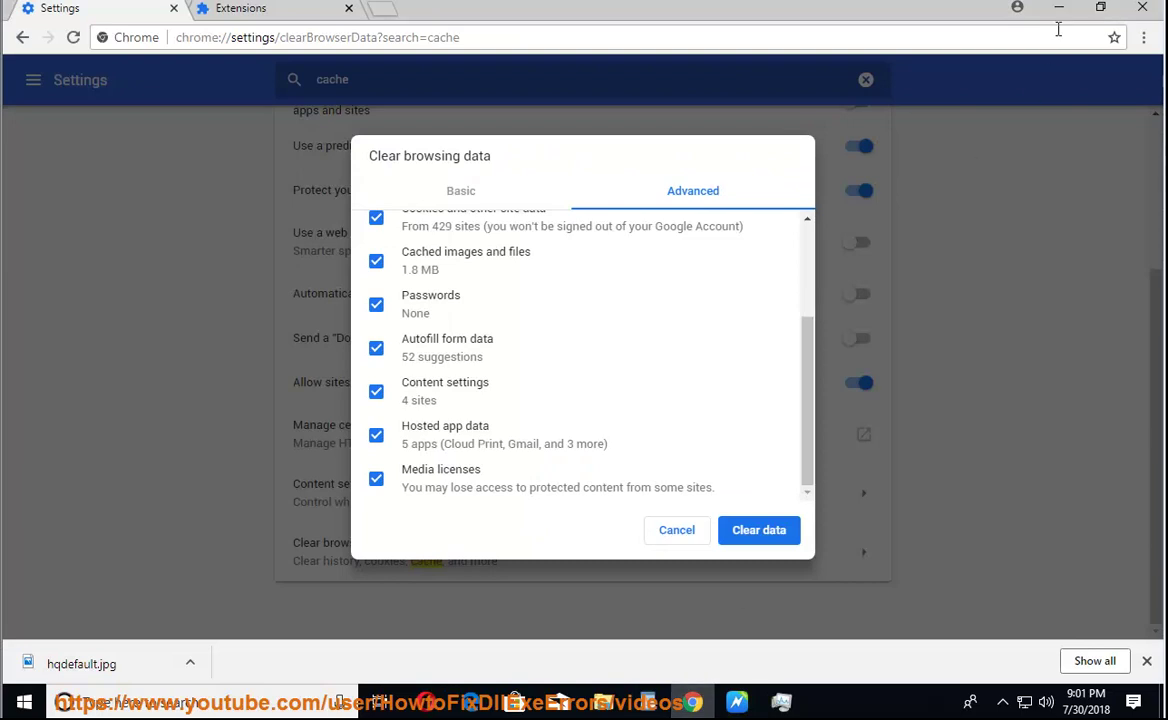
Open Manage people from the profile icon, start Add Person, then close the form unused.
left_click(1018, 9)
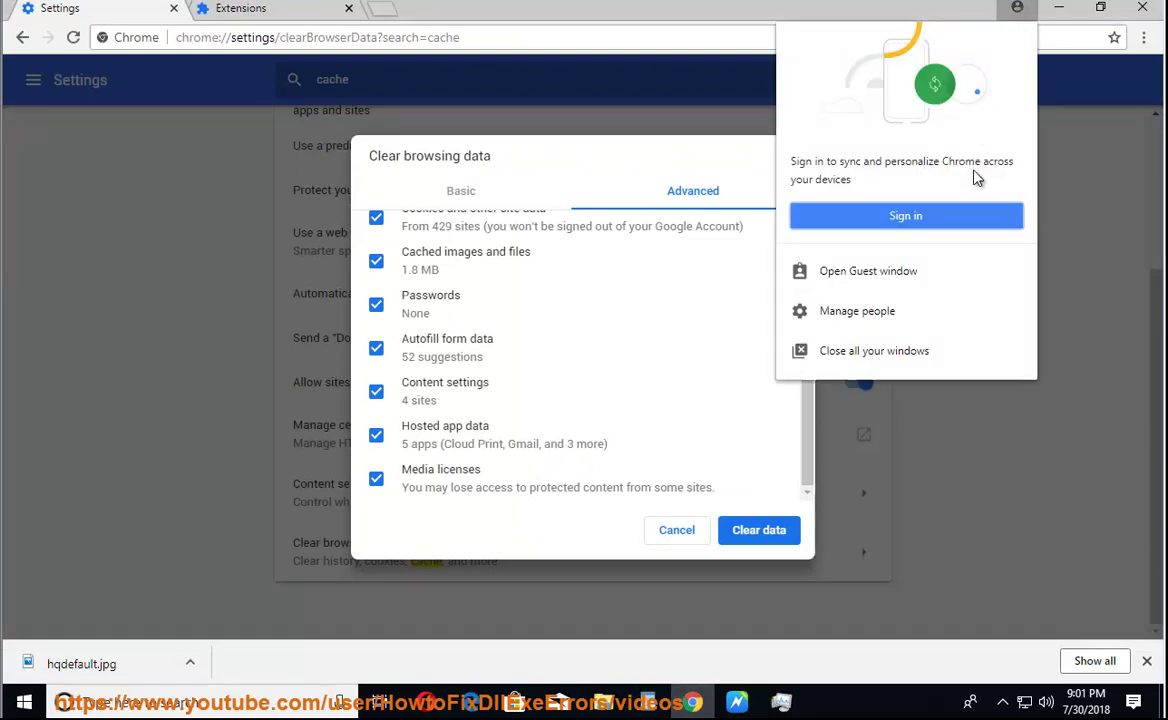
left_click(846, 318)
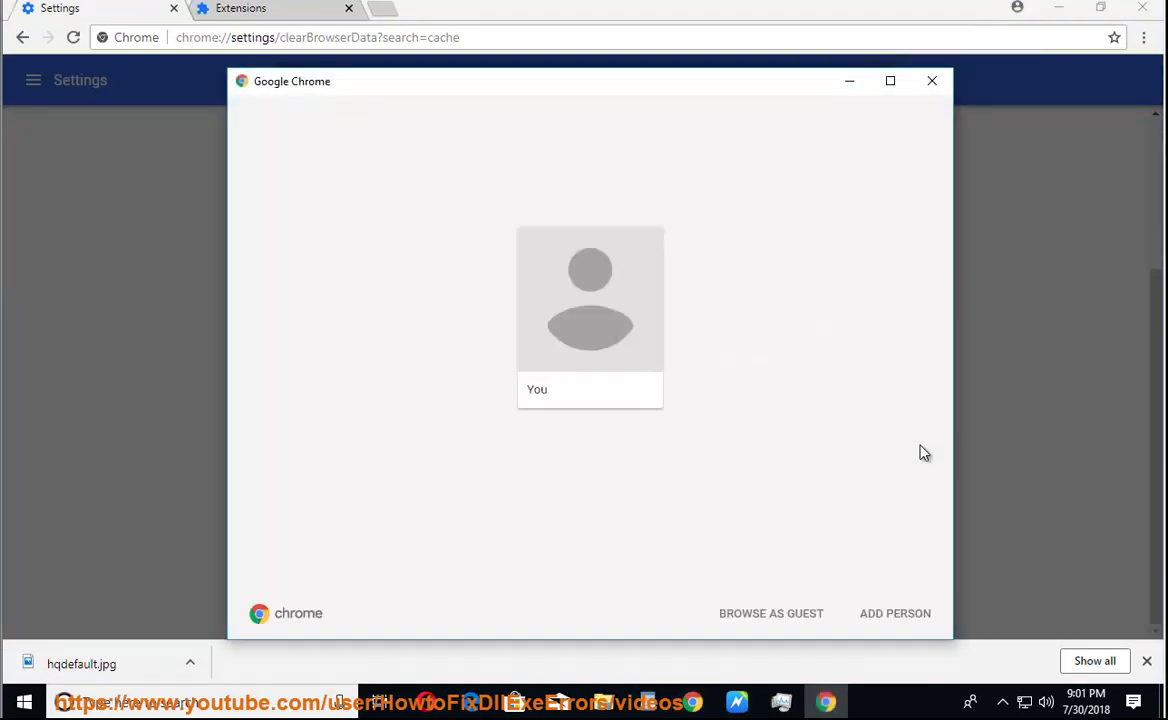
left_click(907, 620)
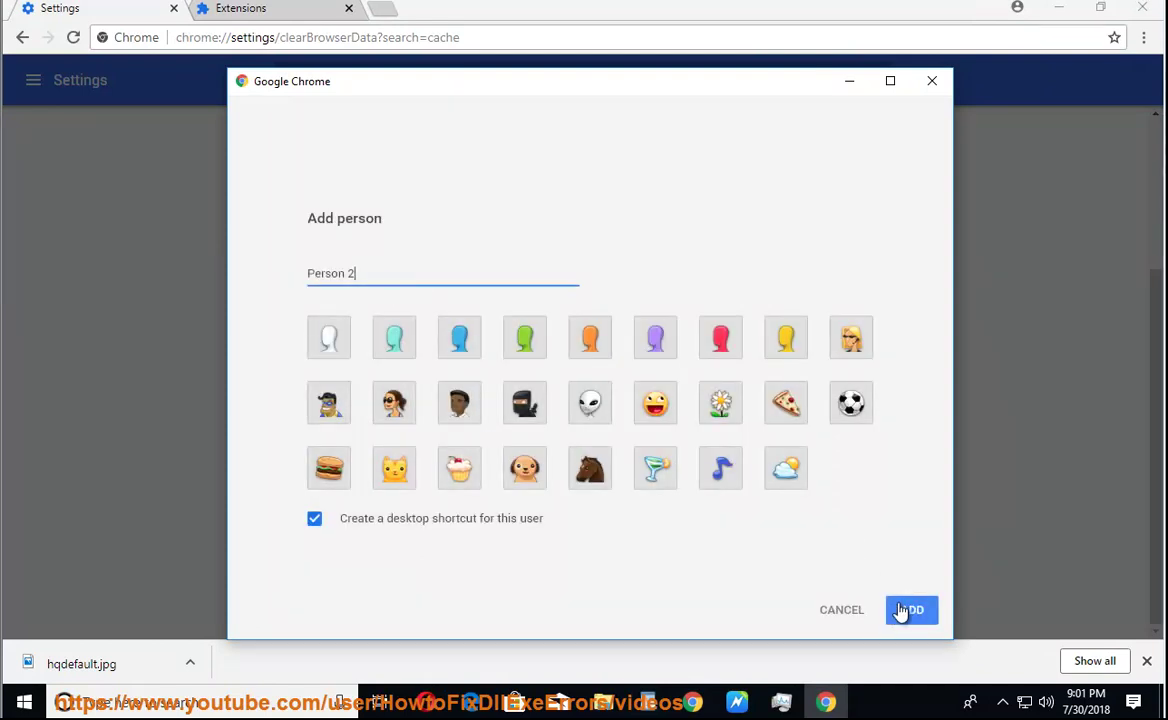
left_click(932, 81)
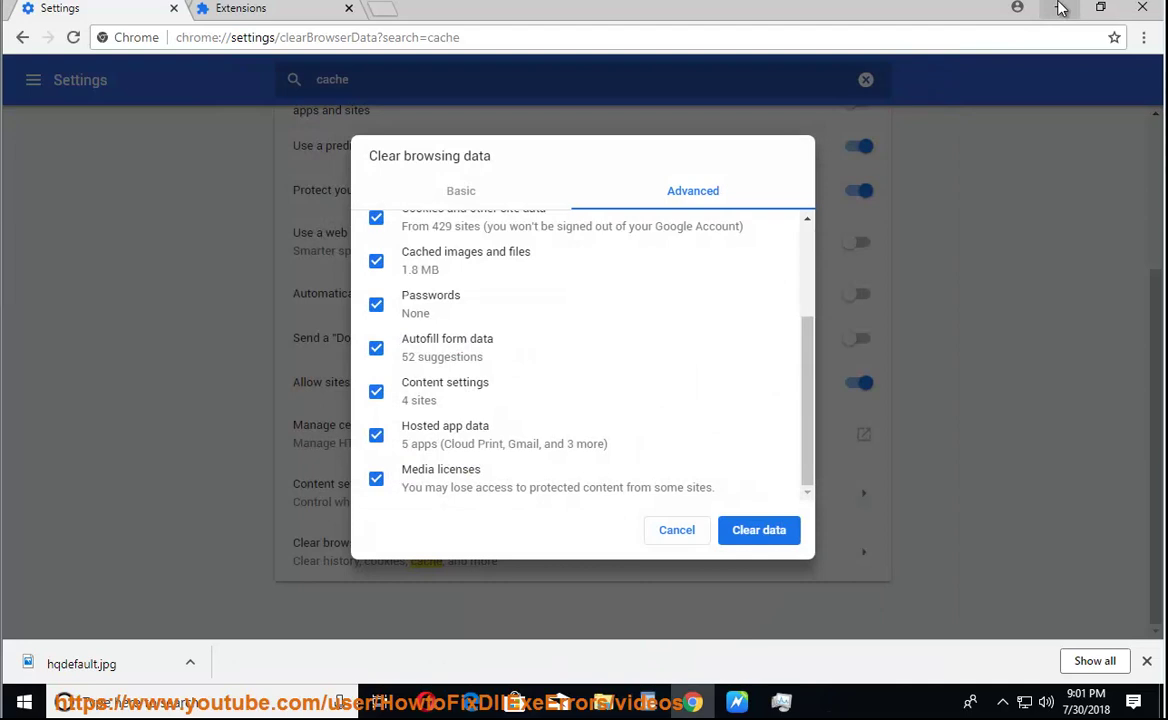
Cancel Clear browsing data, minimize Chrome, and set the reading point after tip 3.
left_click(677, 530)
left_click(1061, 8)
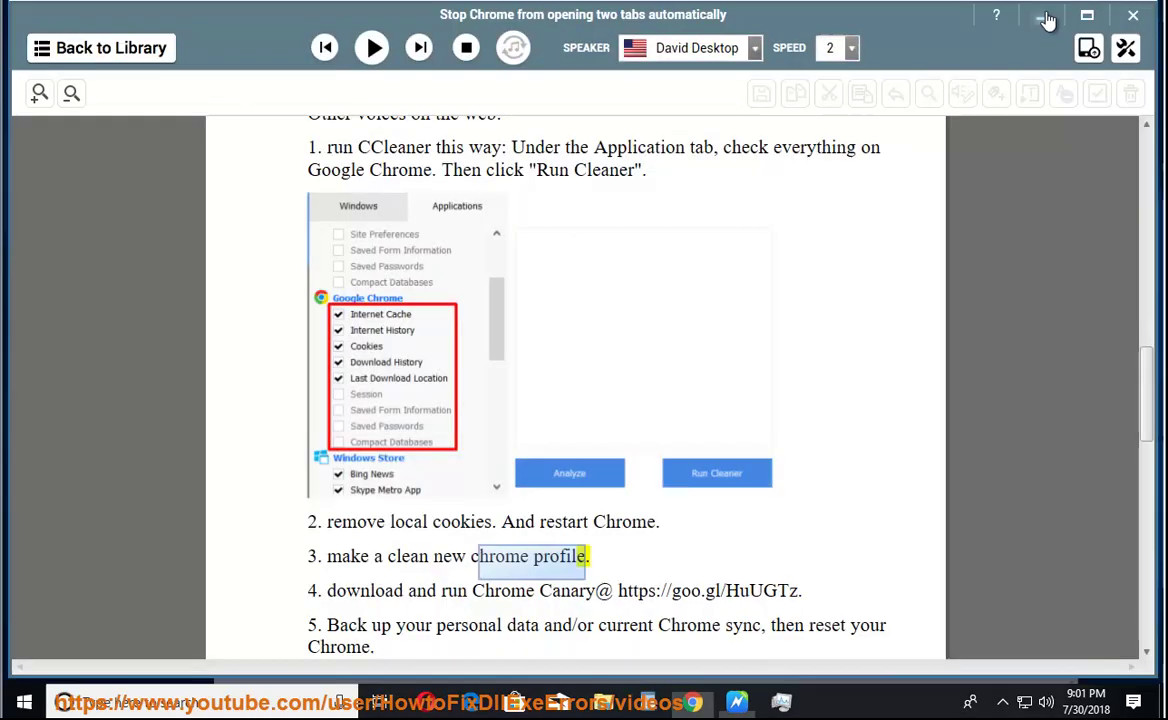
left_click(646, 560)
Read tips 4 and 5 on Chrome Canary and resetting Chrome aloud, then return to Chrome settings.
left_click(372, 47)
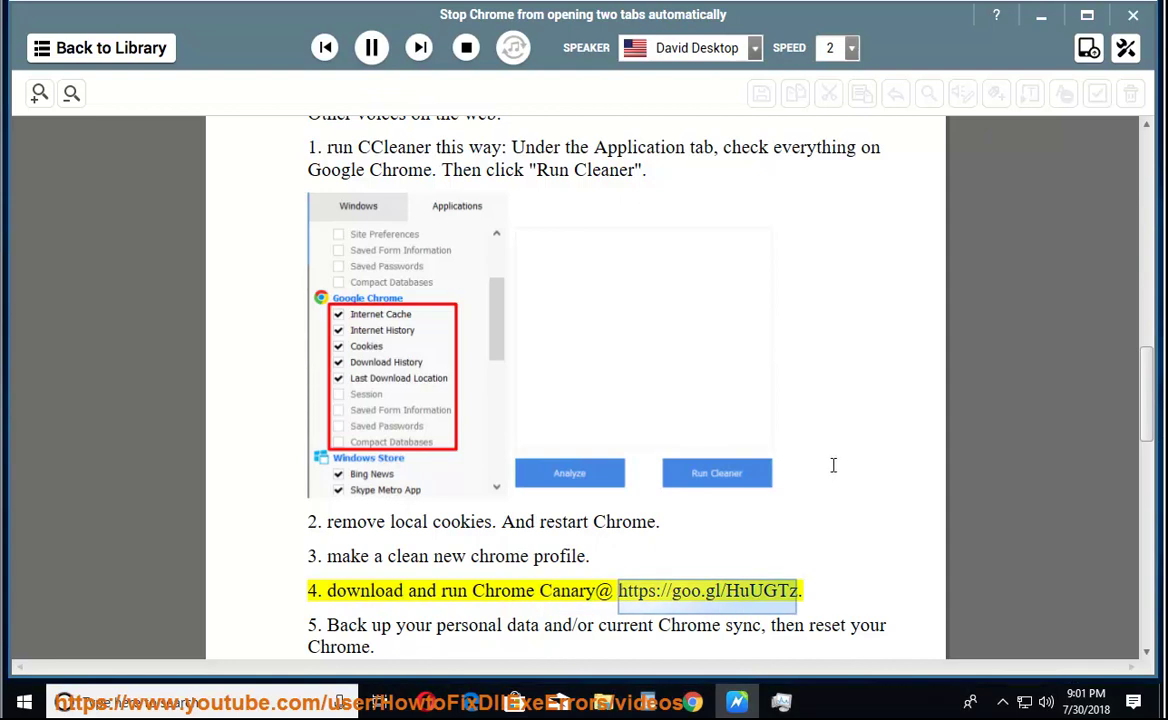
scroll(835, 462, "down", 2)
scroll(837, 459, "up", 1)
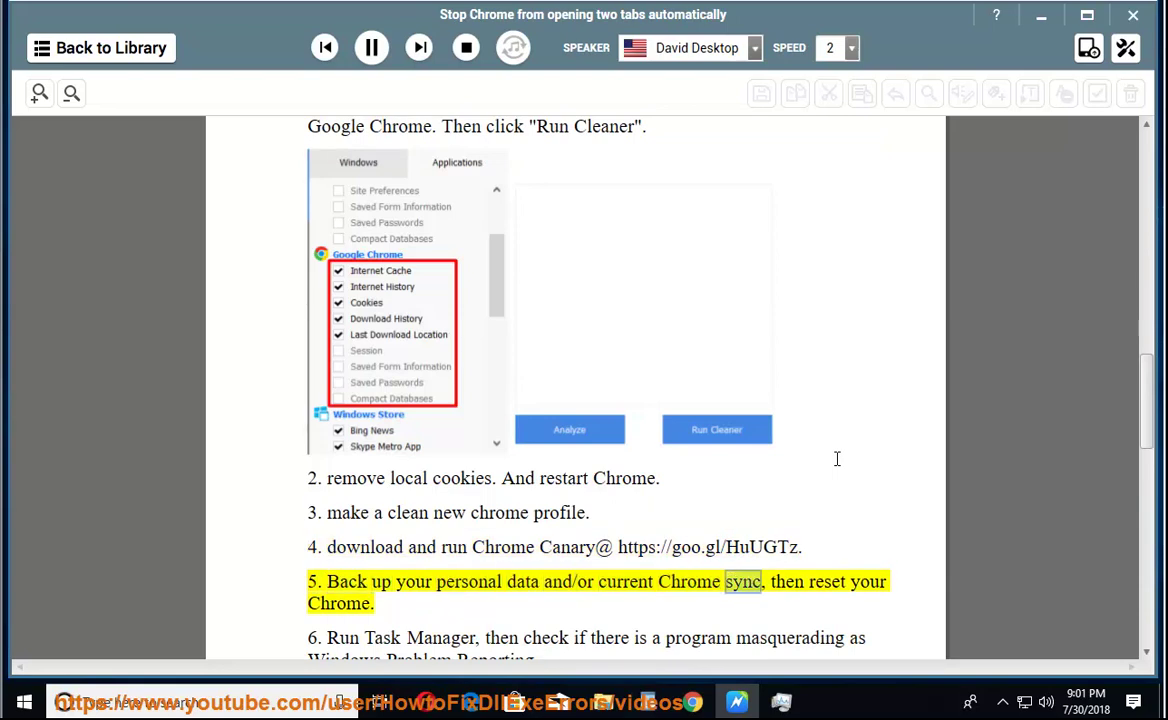
left_click(371, 47)
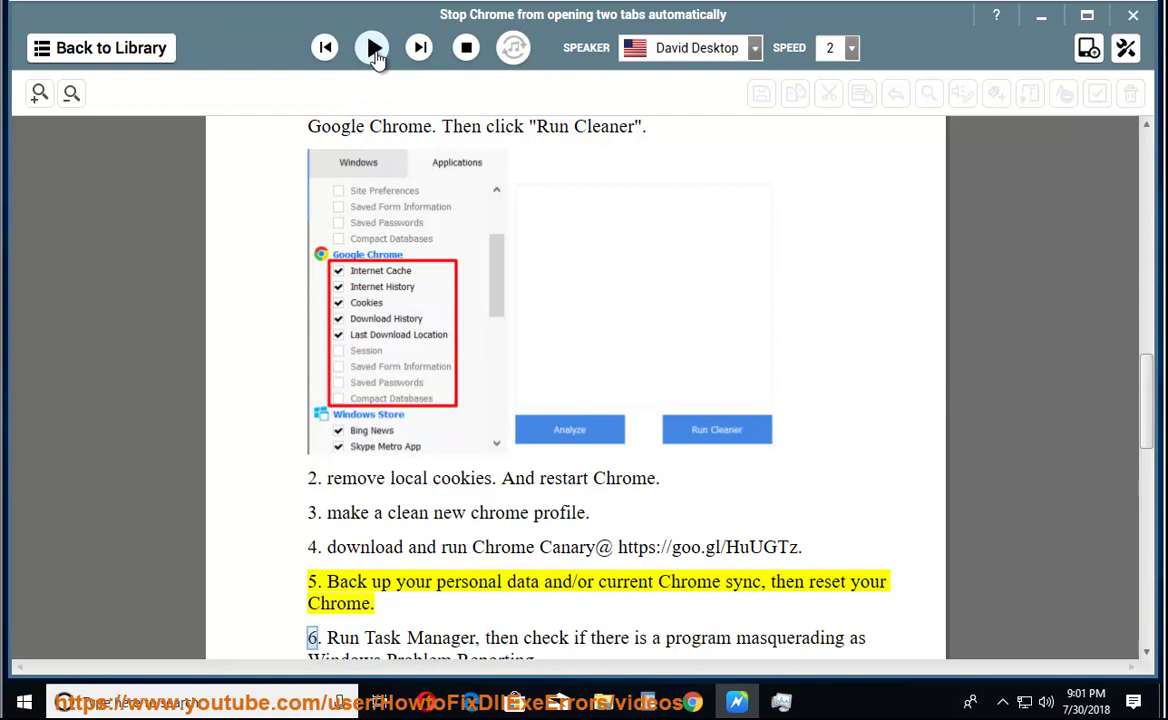
left_click(692, 702)
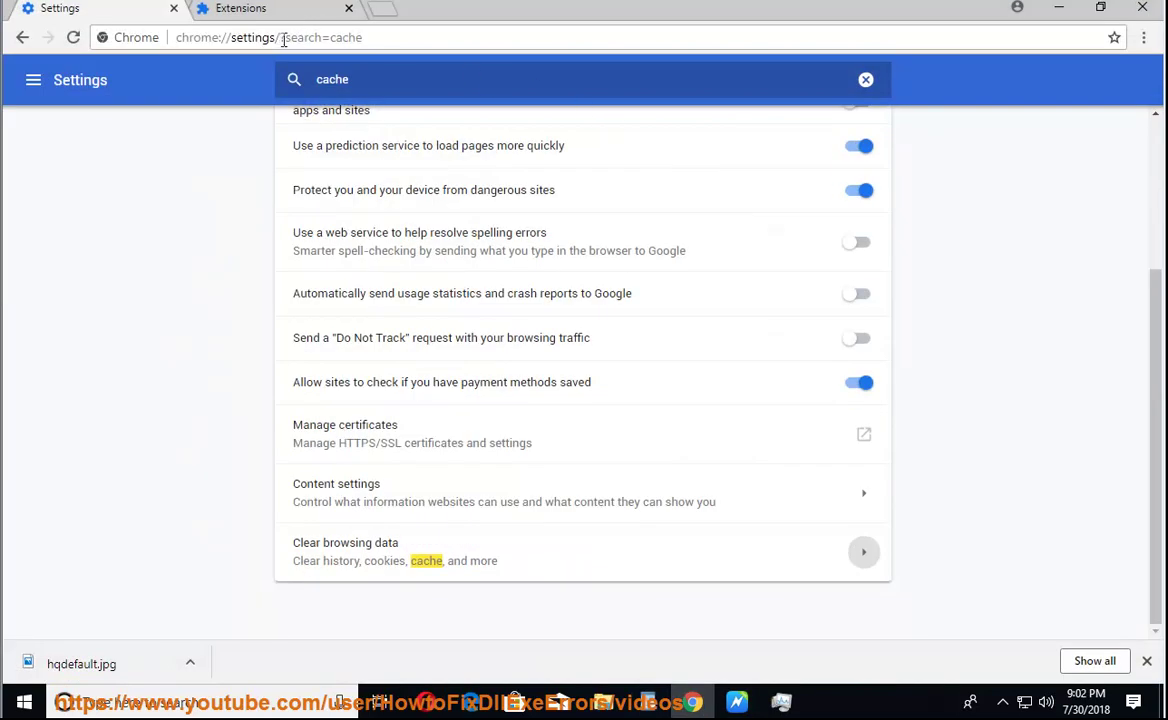
Change the settings address search from 'cache' to 'reset' and load it.
left_click_drag(284, 40, 590, 39)
double_click(352, 40)
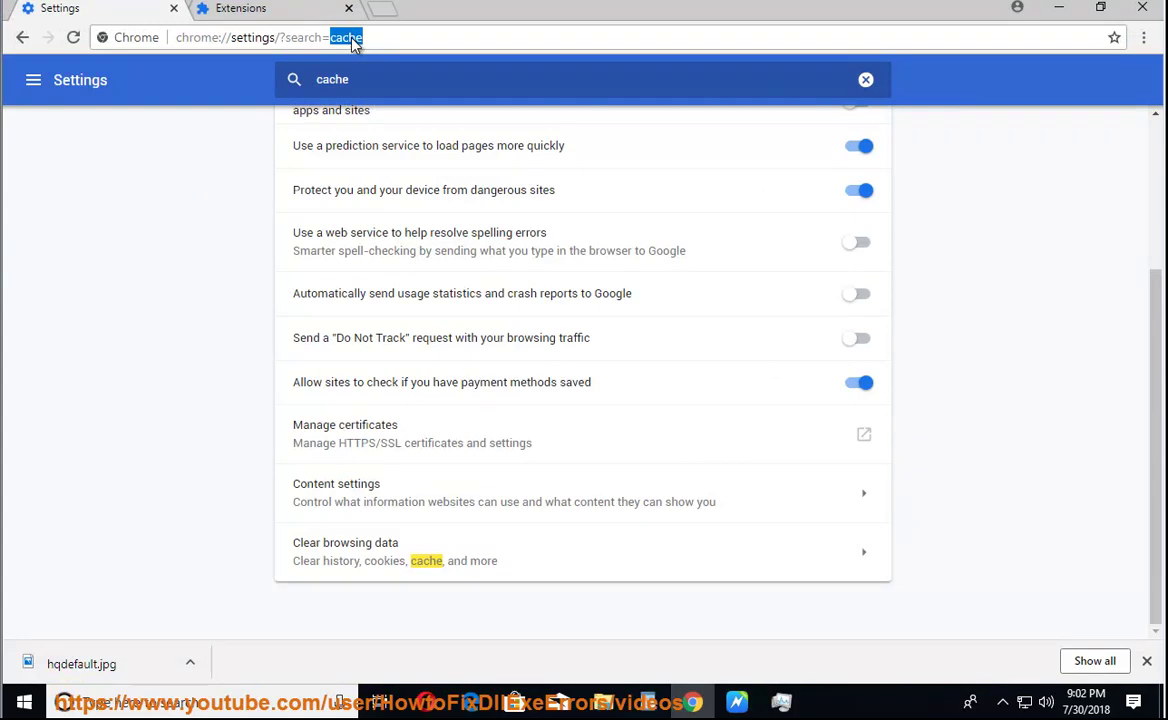
type("reser")
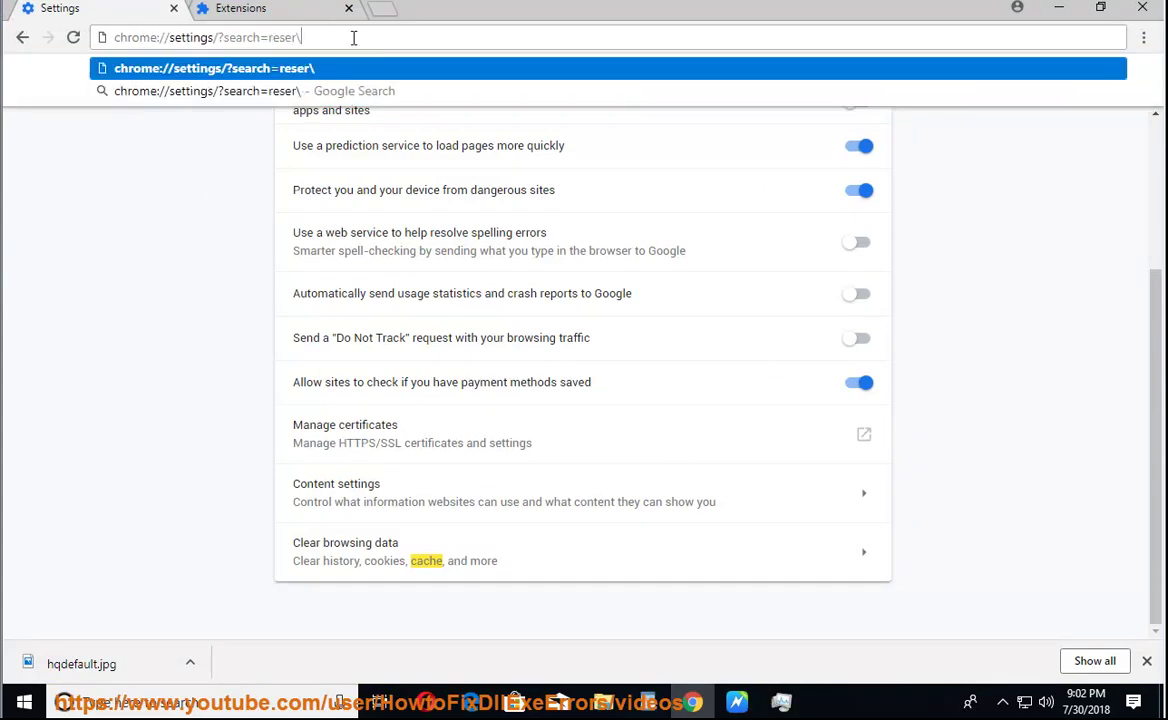
key("BackSpace")
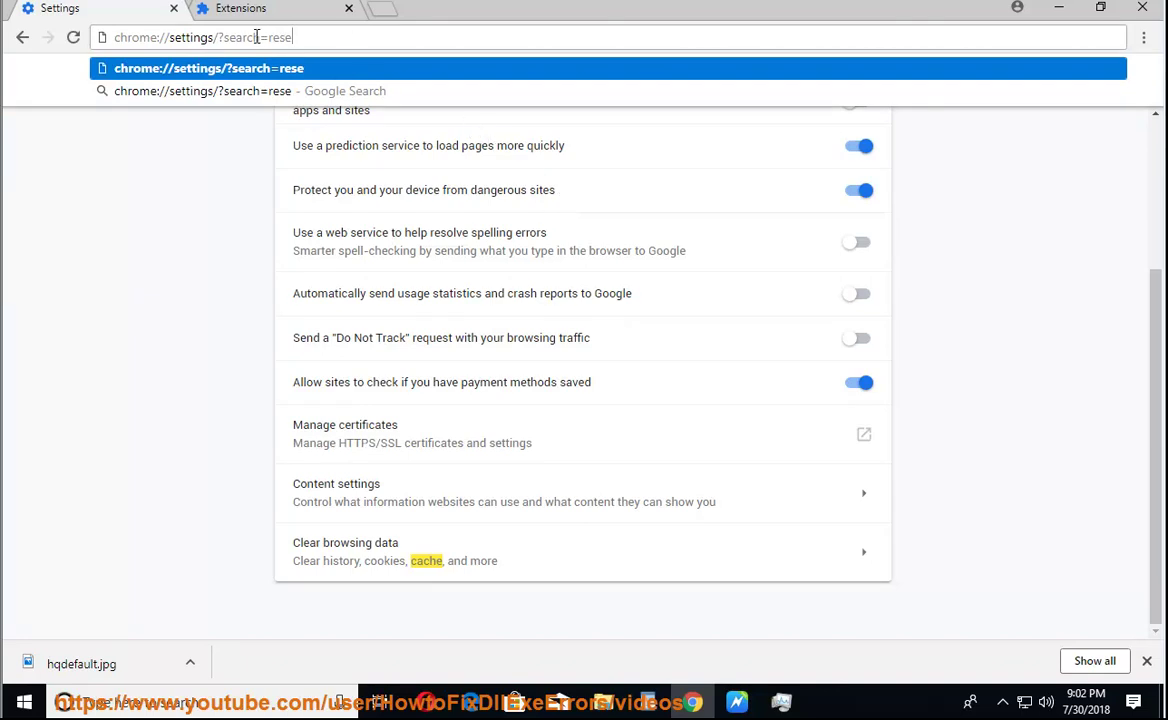
type("t")
key("Return")
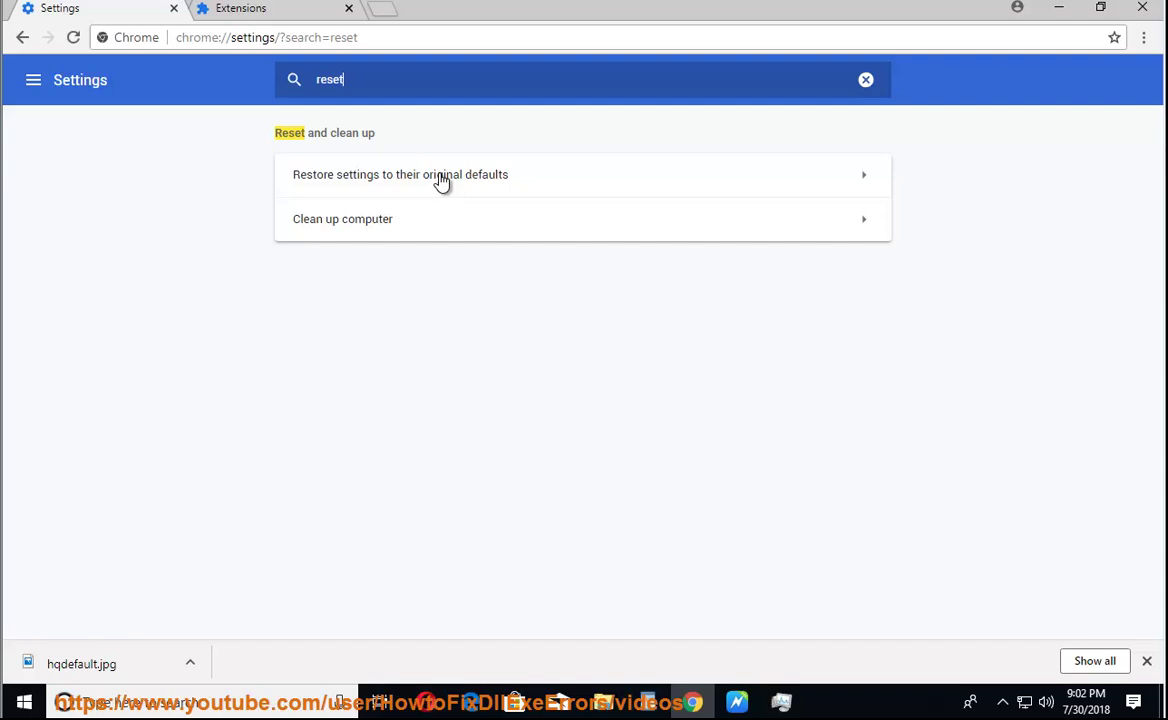
Review the restore-settings-to-defaults warning, cancel it without resetting, and switch back to the reader.
left_click(463, 186)
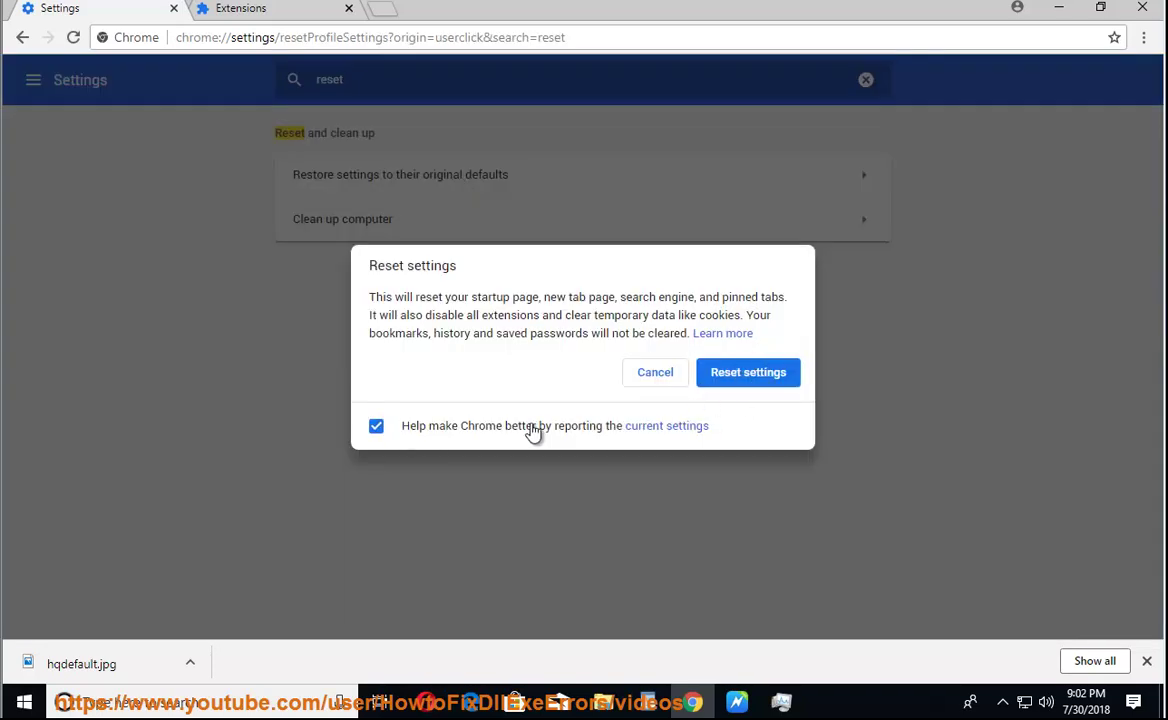
left_click(662, 375)
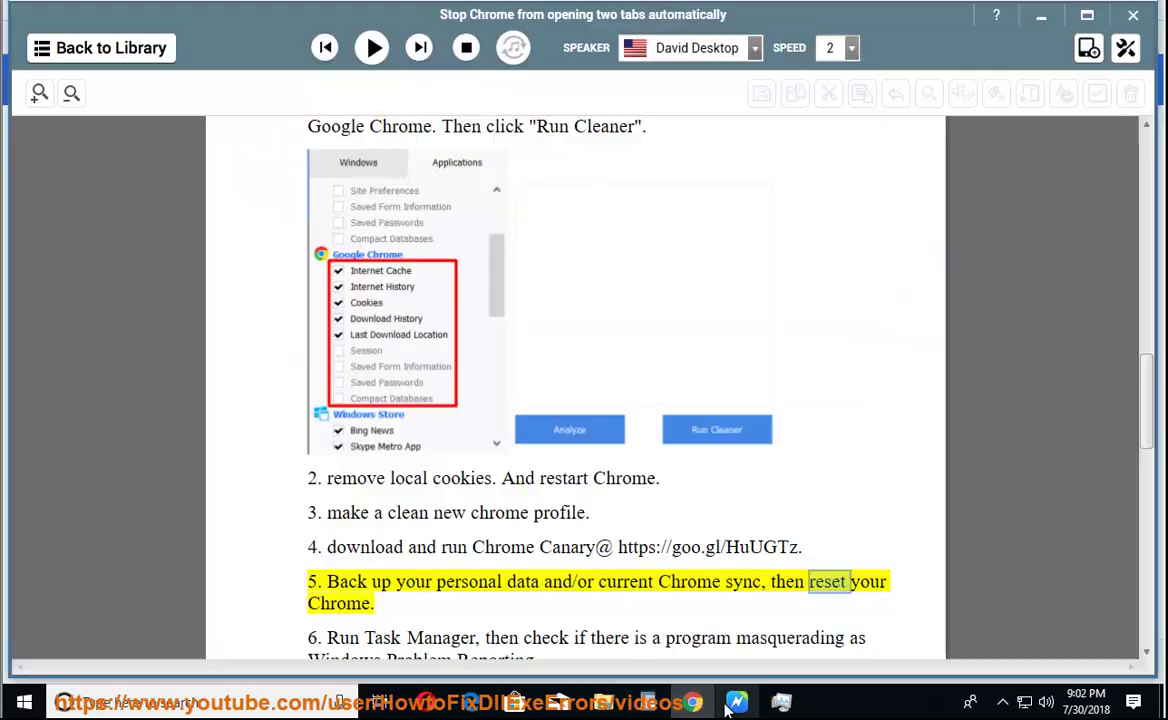
key("alt+Tab")
Read tip 6 on checking Task Manager aloud, then bring up Task Manager.
left_click(372, 47)
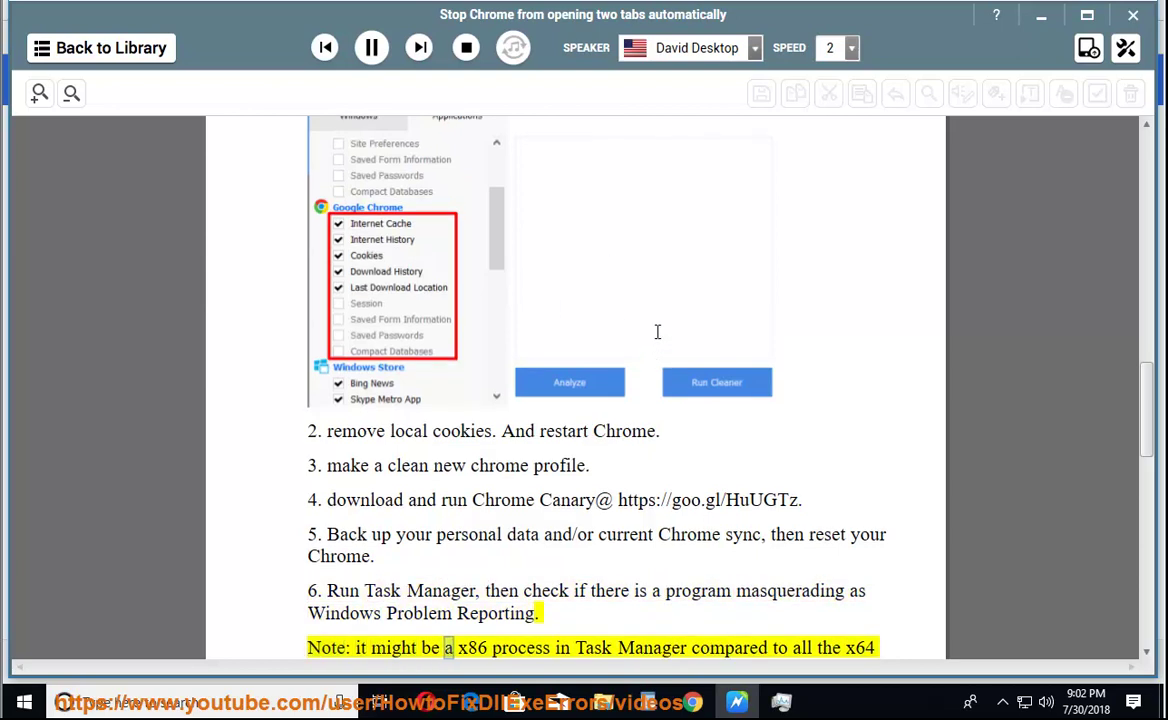
left_click(782, 703)
Collapse the Google Chrome (8) group and scroll through the background processes list.
left_click(507, 237)
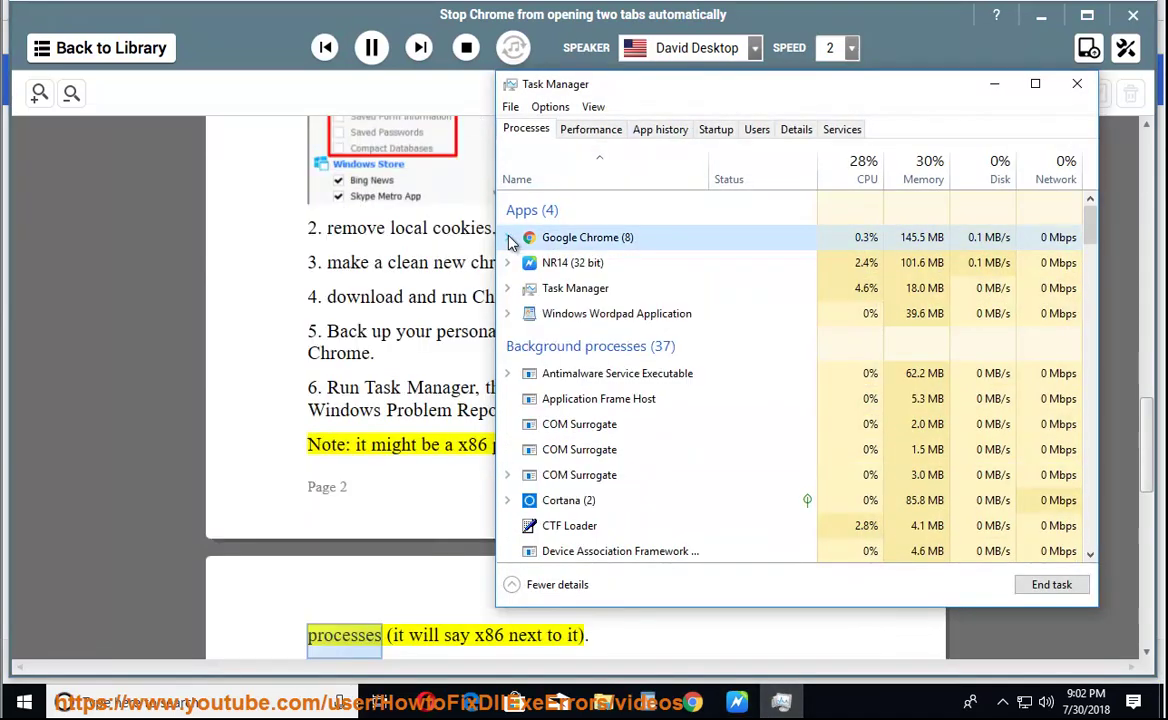
scroll(607, 480, "down", 2)
scroll(607, 480, "down", 3)
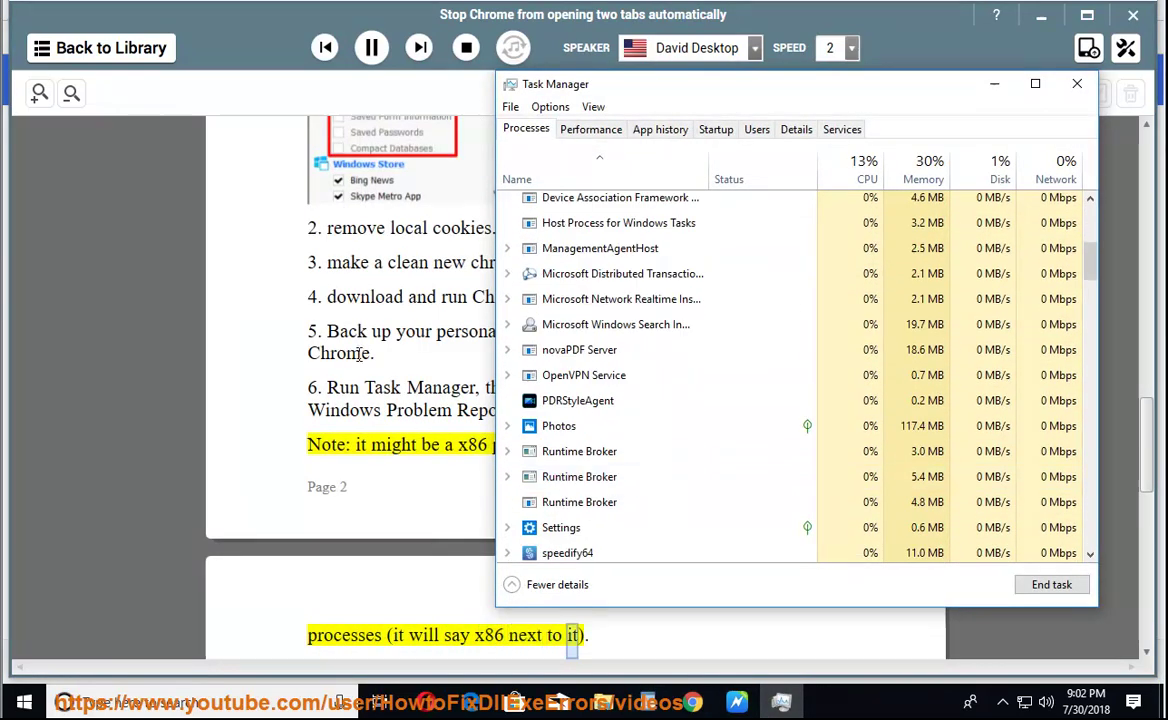